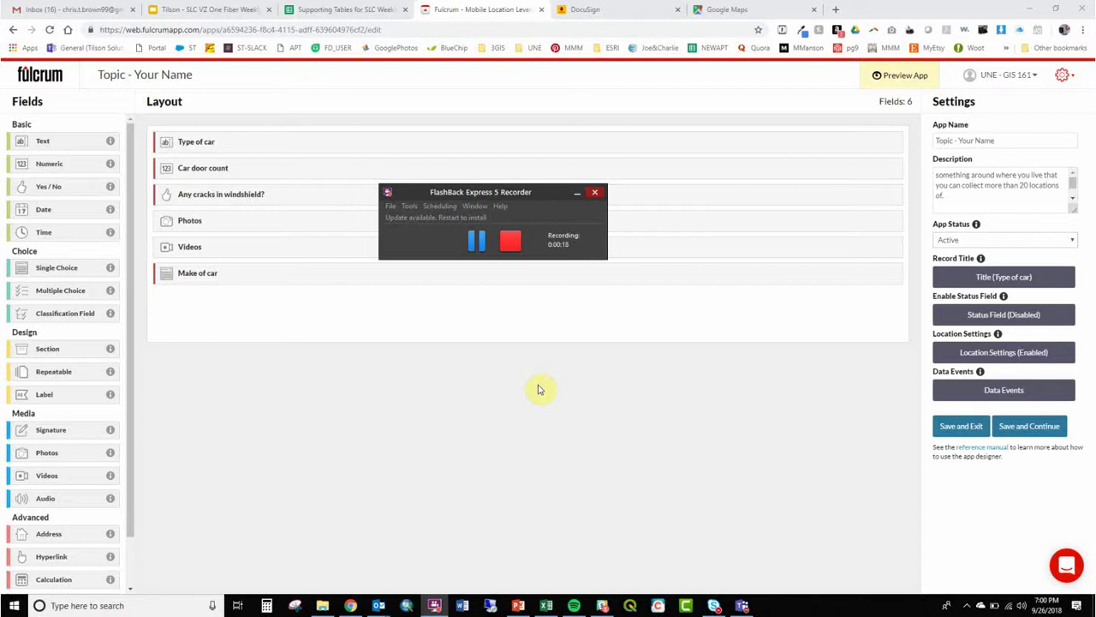
Save the changes to the Topic - Your Name app and exit the app designer
{"action": "left_click", "coordinate": [31, 79]}
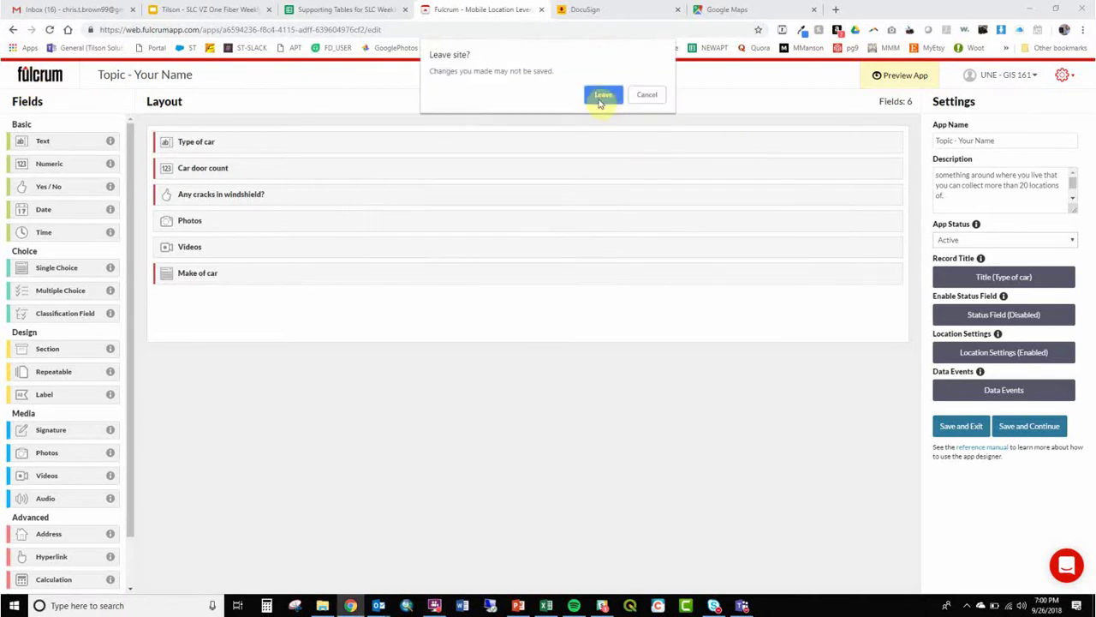
{"action": "left_click", "coordinate": [649, 96]}
{"action": "left_click", "coordinate": [950, 425]}
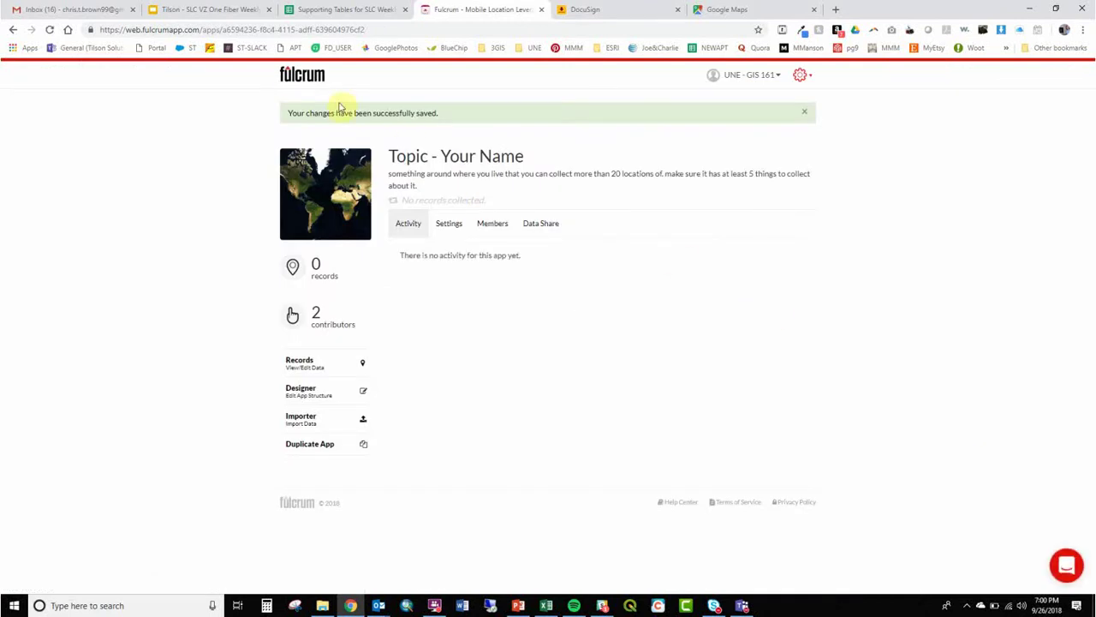
Return to the list of apps and choose UNE - GIS 161 as the organization
{"action": "left_click", "coordinate": [294, 78]}
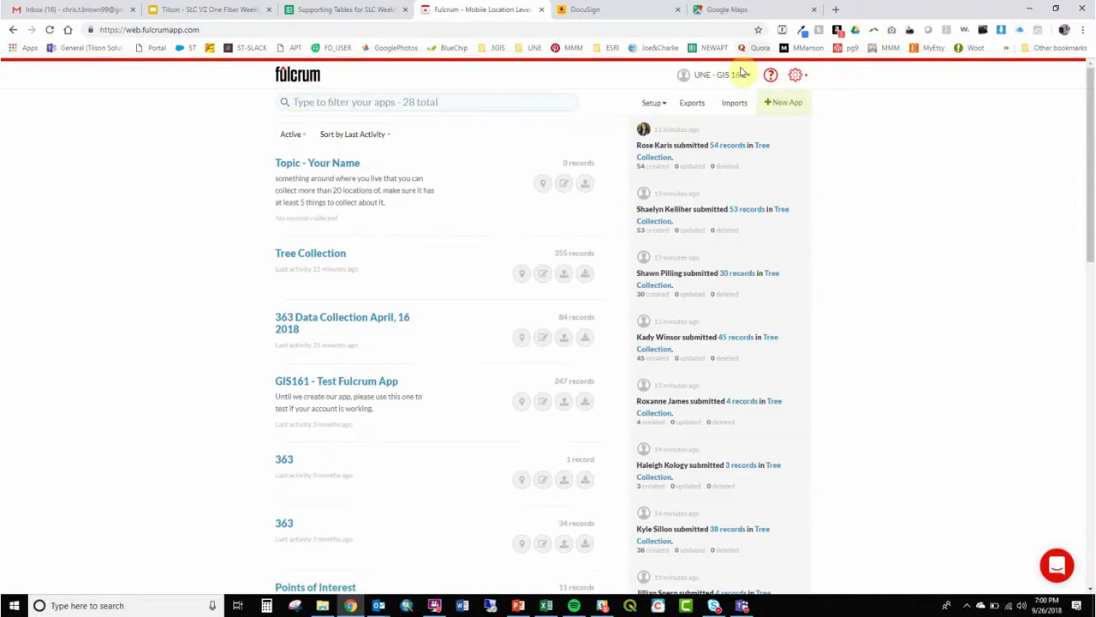
{"action": "left_click", "coordinate": [733, 75]}
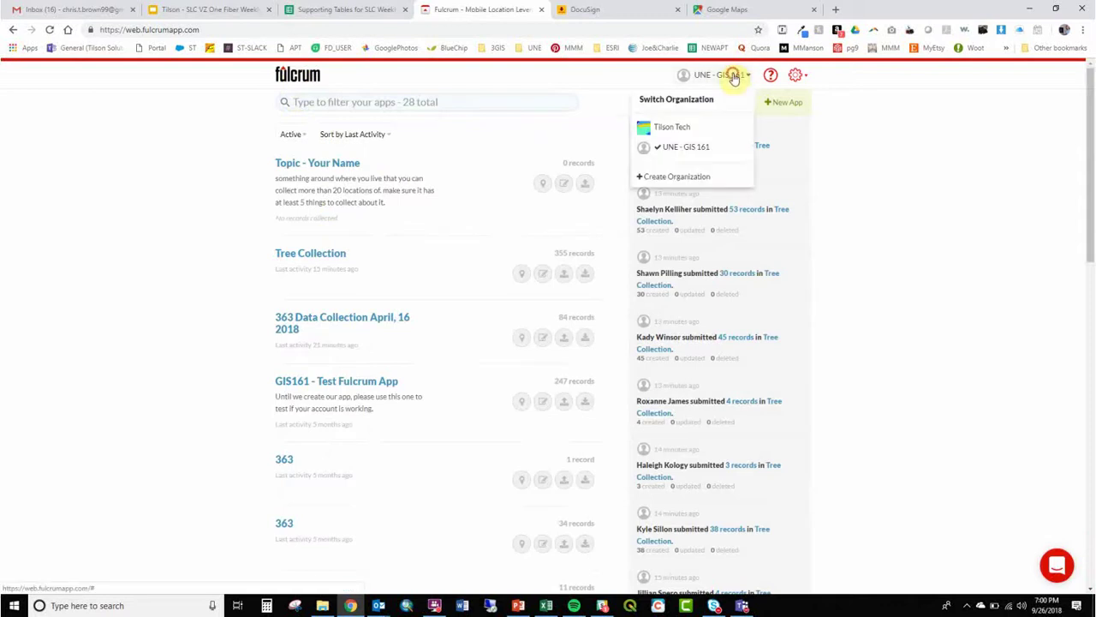
{"action": "left_click", "coordinate": [703, 149]}
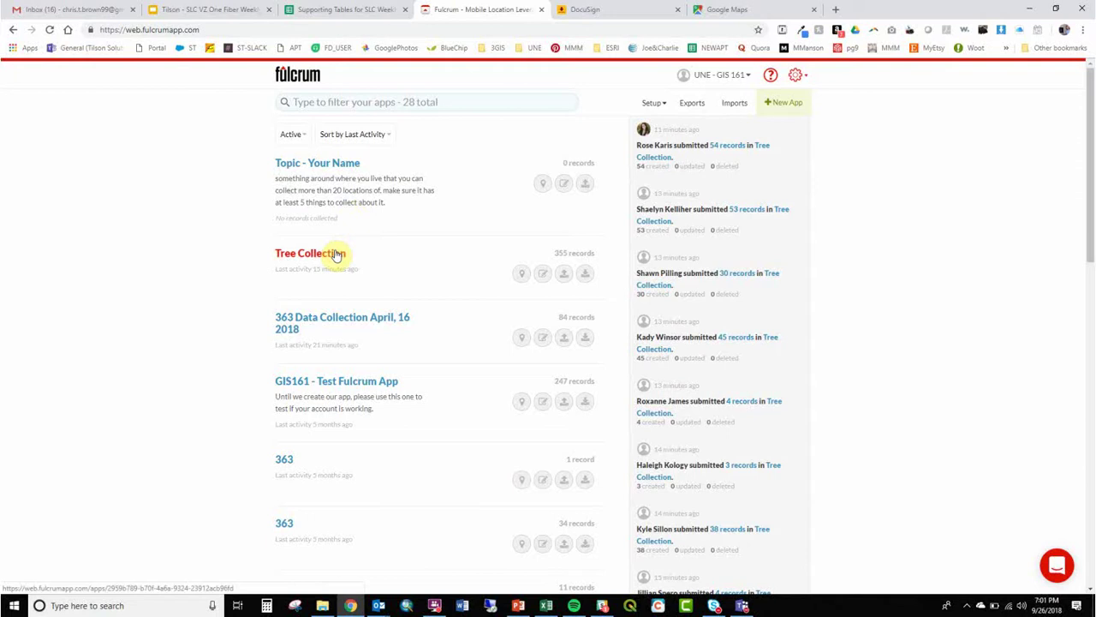
Start an export of the Tree Collection app in ESRI Shapefile (.shp) format with photos included
{"action": "left_click", "coordinate": [585, 276]}
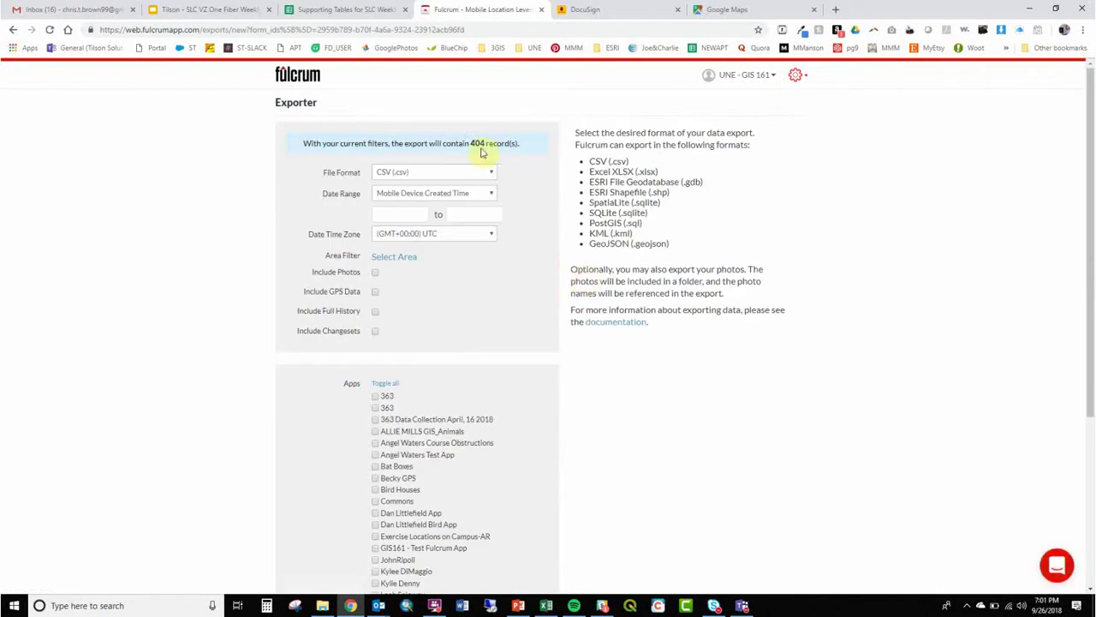
{"action": "left_click", "coordinate": [482, 175]}
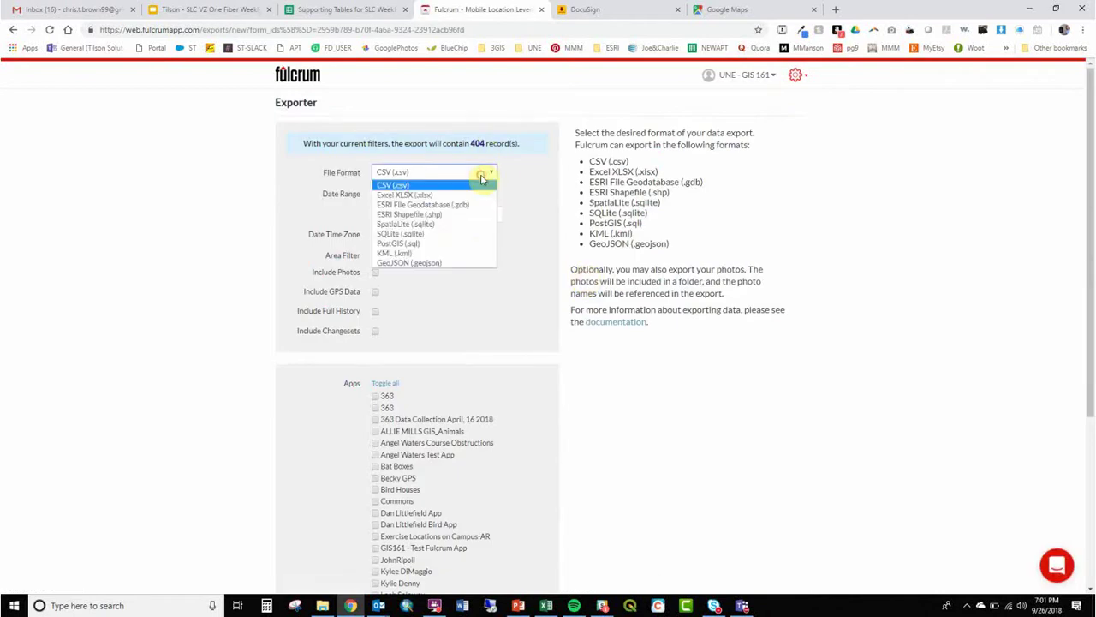
{"action": "left_click", "coordinate": [459, 217]}
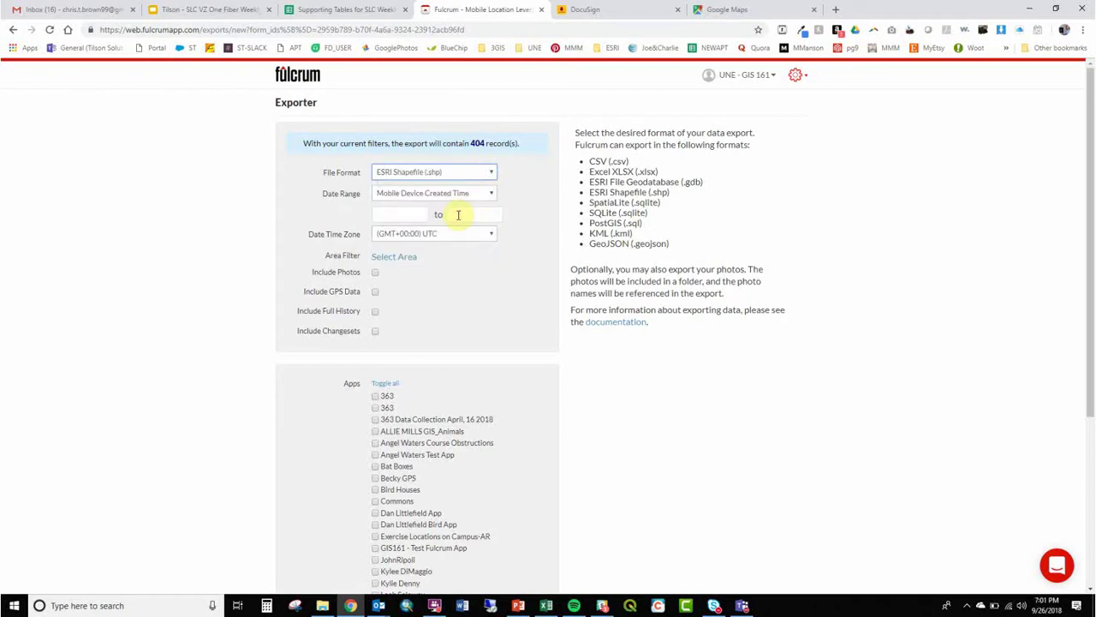
{"action": "left_click", "coordinate": [375, 273]}
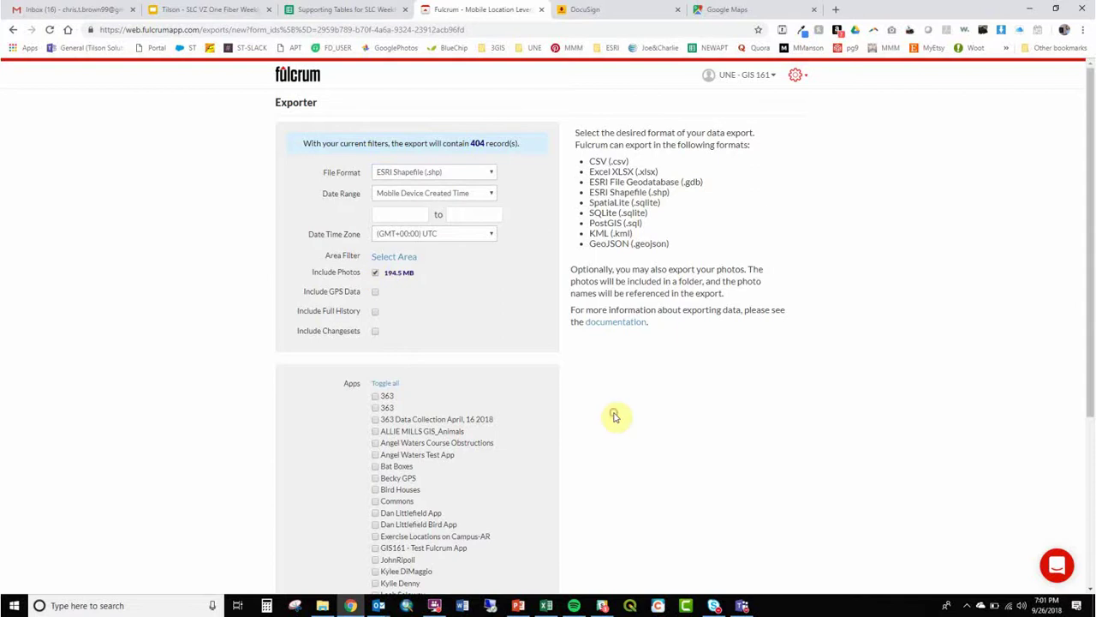
{"action": "scroll", "coordinate": [614, 416], "scroll_direction": "down", "scroll_amount": 3}
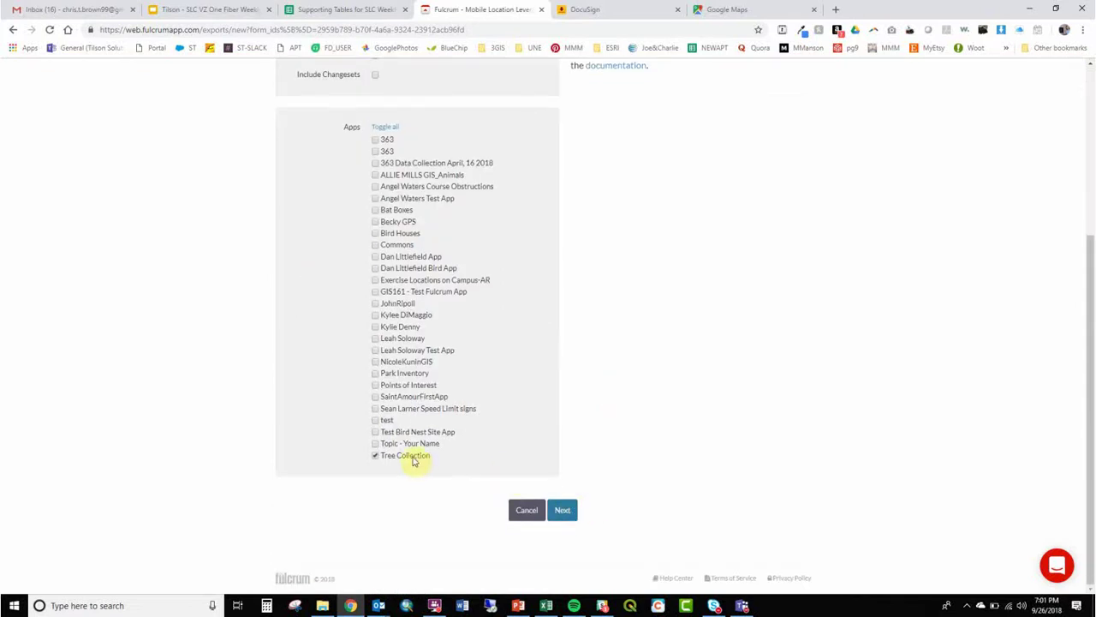
{"action": "left_click", "coordinate": [561, 511]}
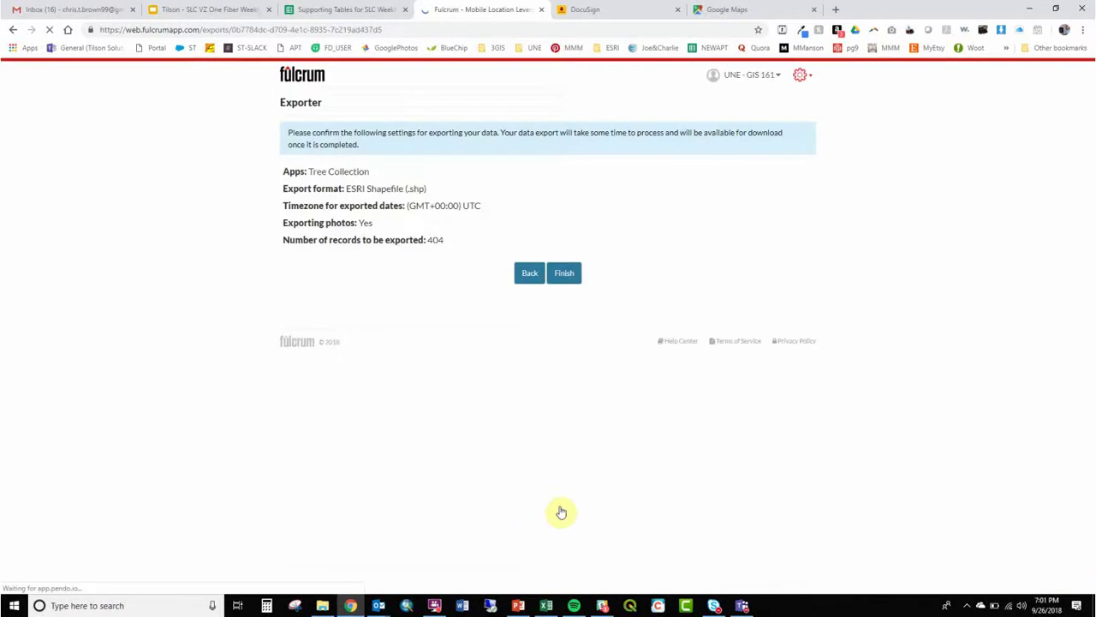
{"action": "left_click", "coordinate": [564, 274]}
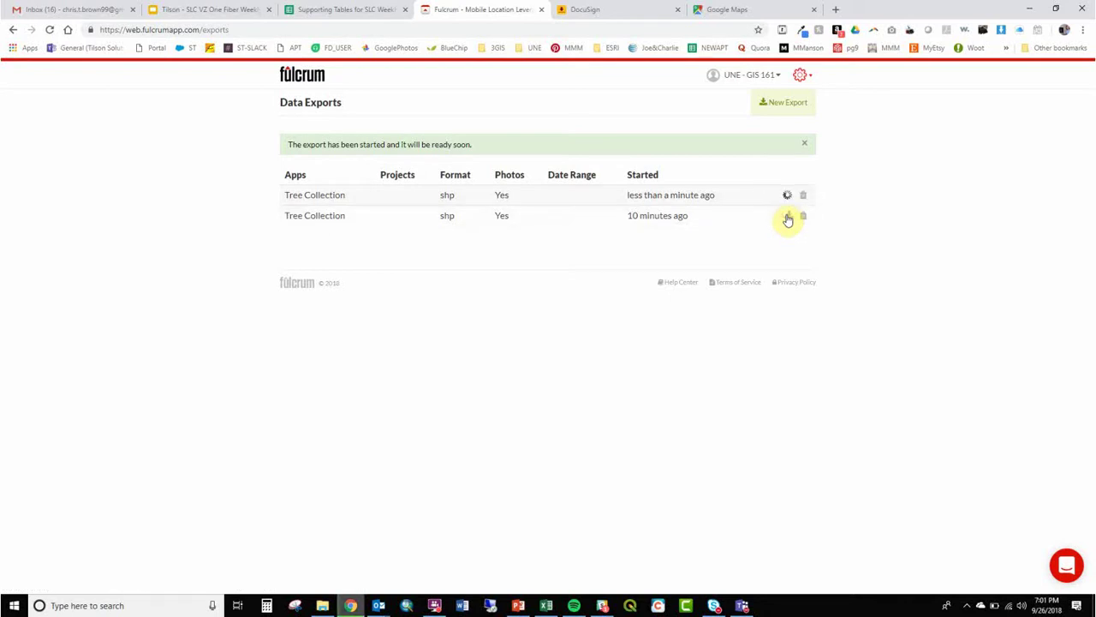
Download the earlier Tree Collection shapefile export and launch ArcMap
{"action": "left_click", "coordinate": [788, 219]}
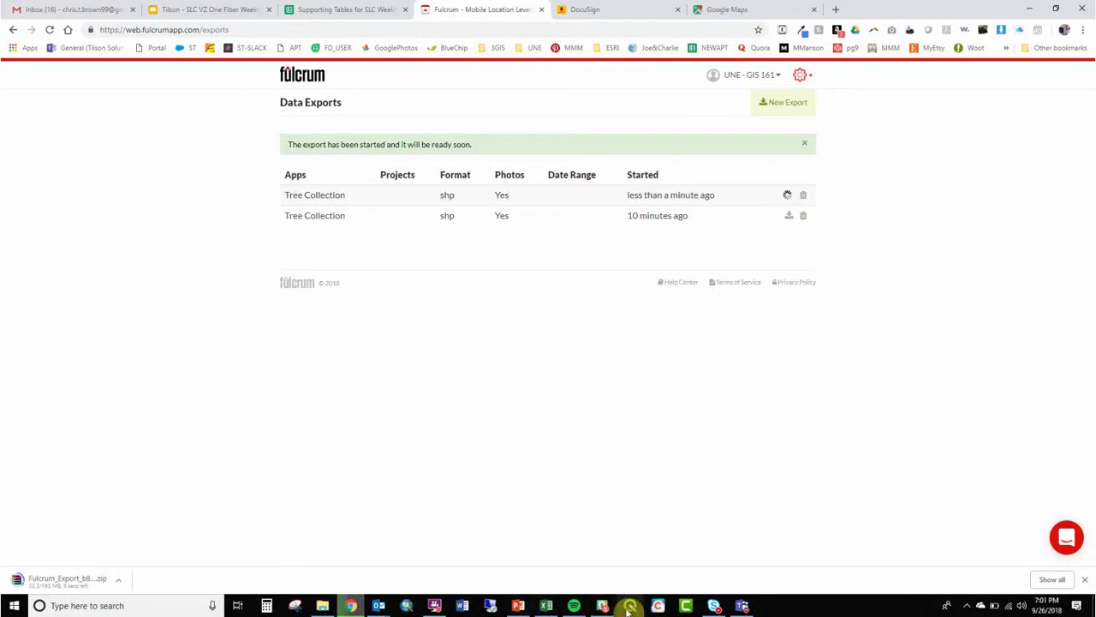
{"action": "left_click", "coordinate": [407, 607]}
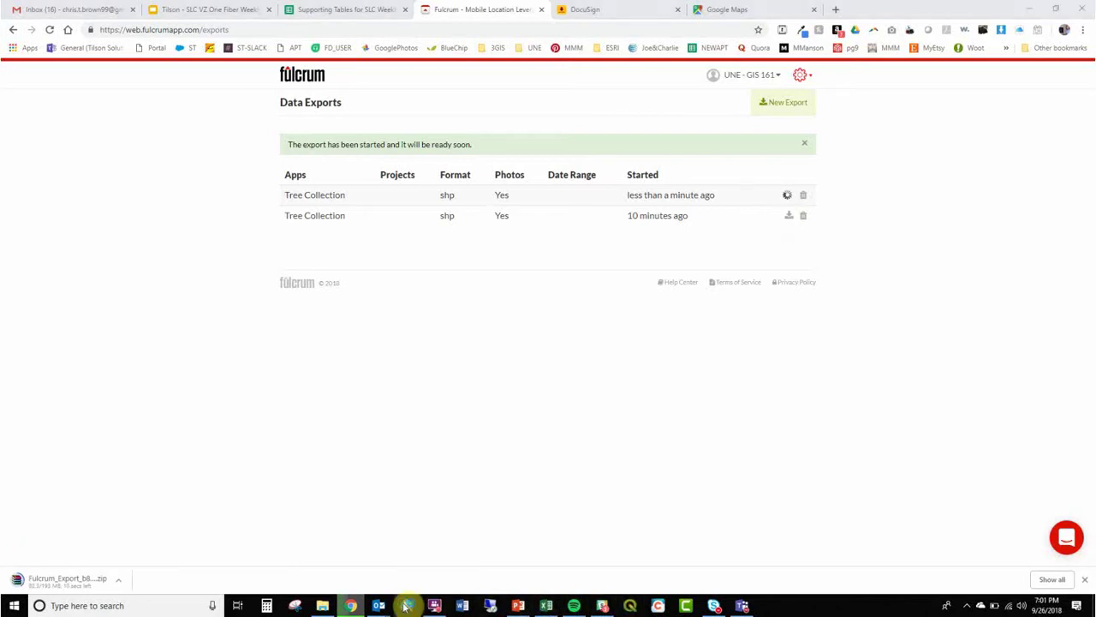
Show the downloading export file in its Downloads folder and close the folder window
{"action": "left_click", "coordinate": [121, 579]}
{"action": "left_click", "coordinate": [147, 541]}
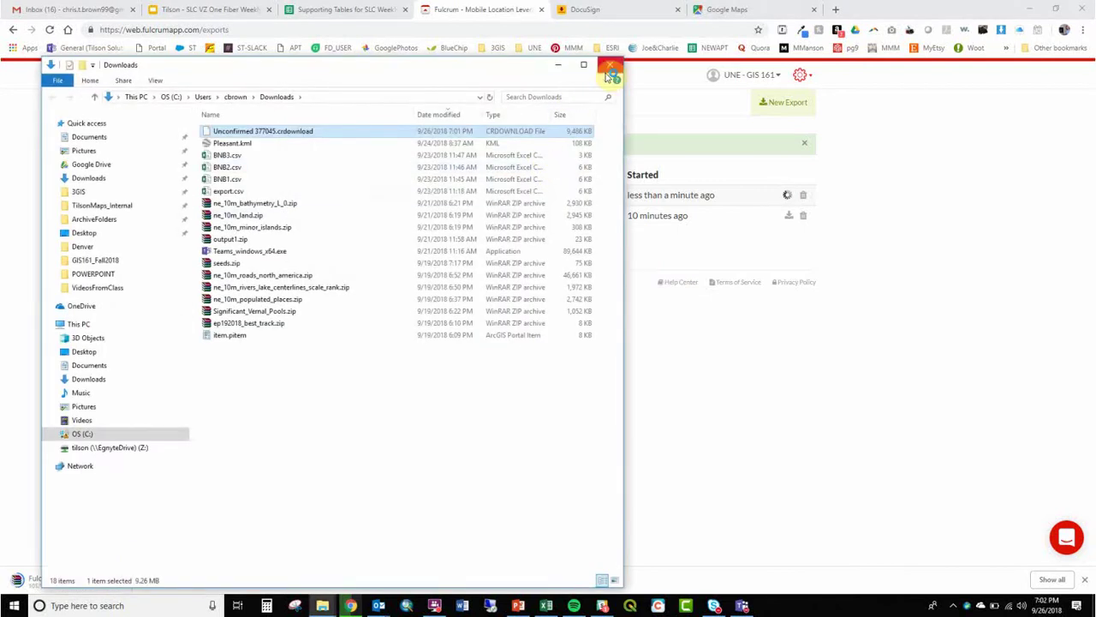
{"action": "left_click", "coordinate": [609, 67]}
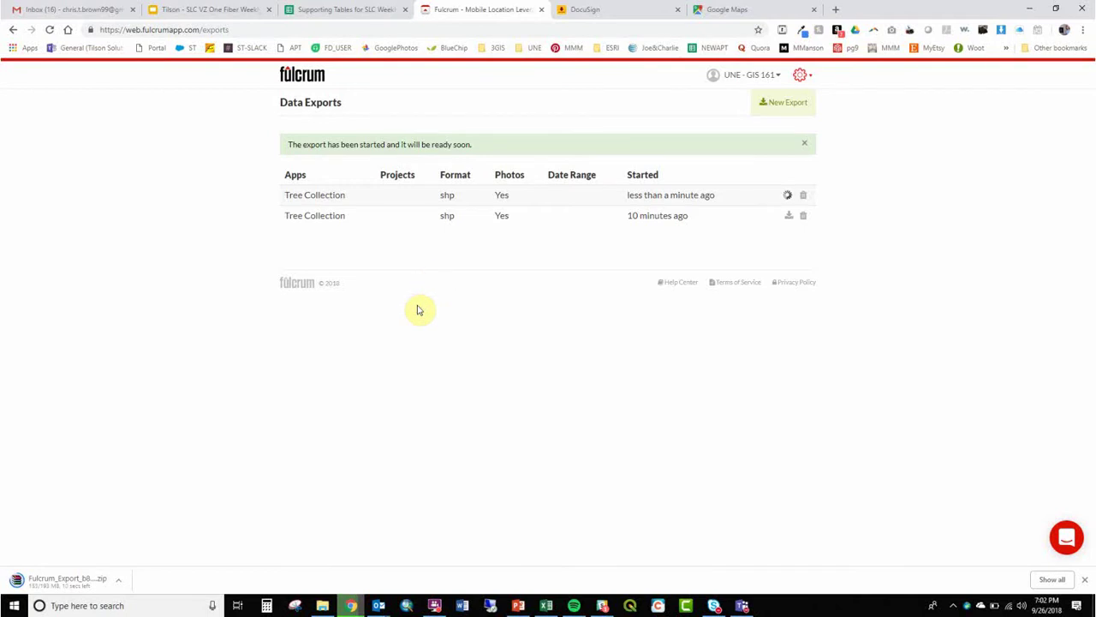
Switch back to Chrome, open the downloaded Fulcrum export archive in WinRAR and dismiss the licence notice
{"action": "left_click", "coordinate": [354, 606]}
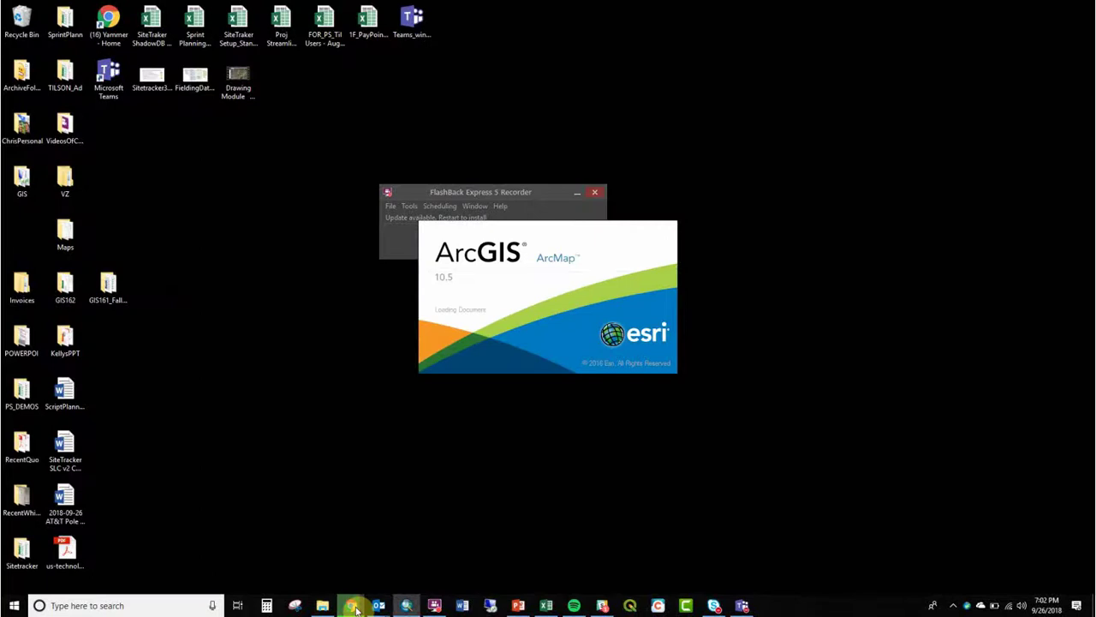
{"action": "left_click", "coordinate": [353, 607]}
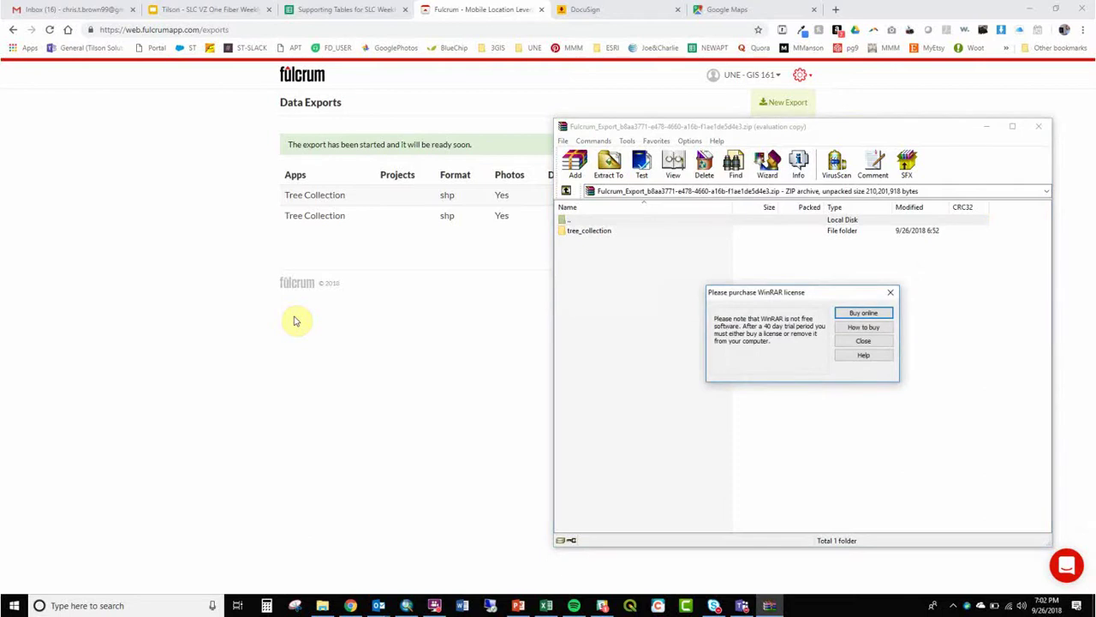
{"action": "left_click", "coordinate": [863, 340]}
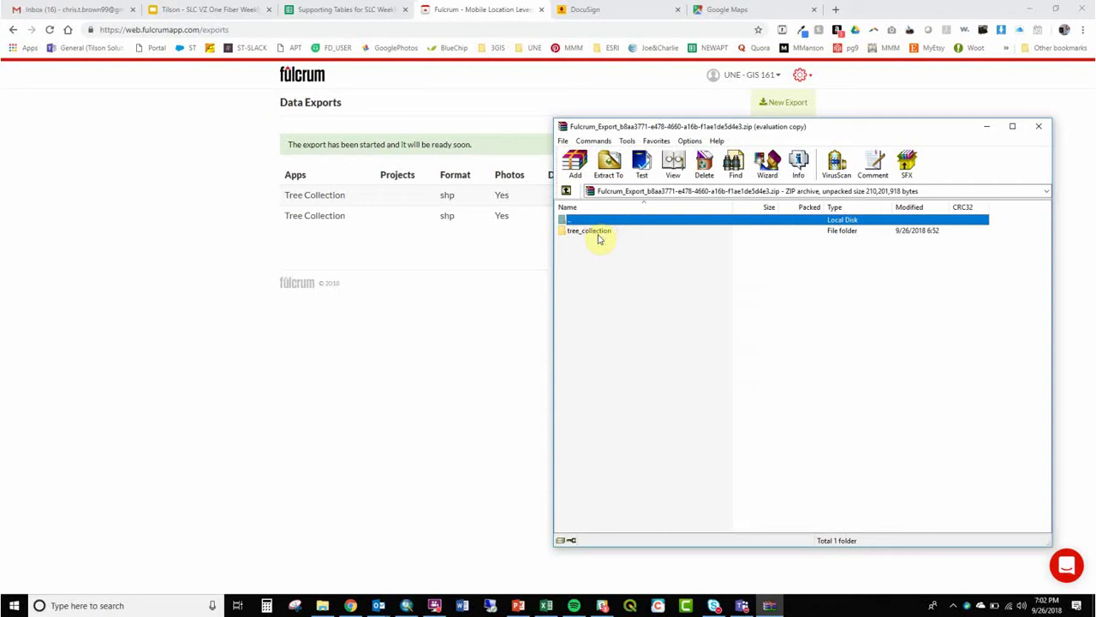
Extract the export archive into a new folder named Fulcrum under GIS161_Fall2018\Projects on the Desktop and close the archive
{"action": "left_click", "coordinate": [610, 167]}
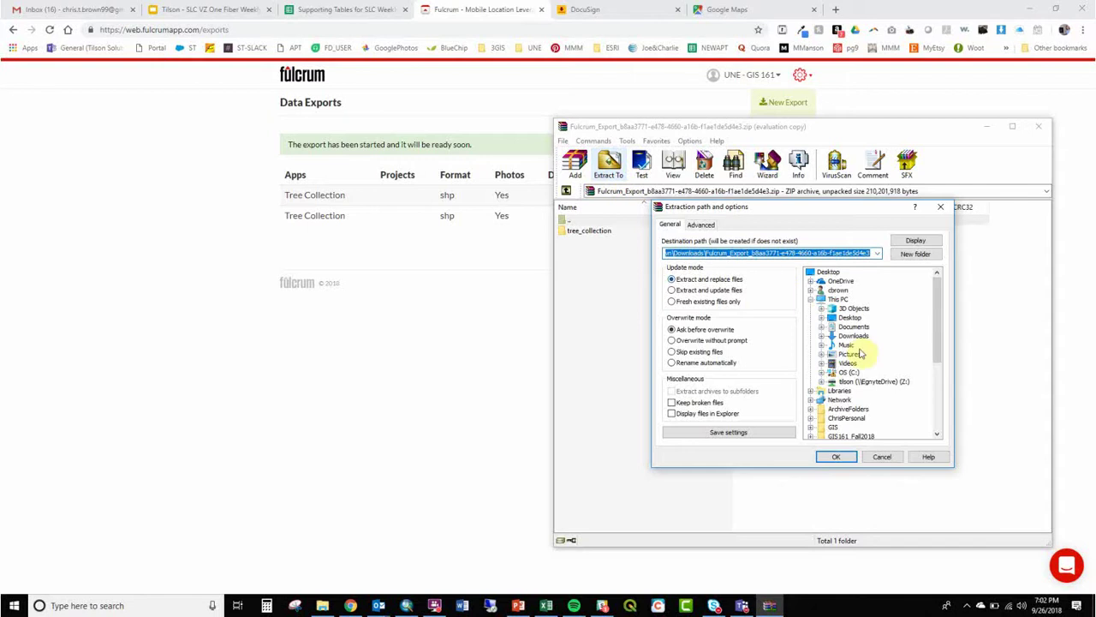
{"action": "left_click", "coordinate": [810, 436]}
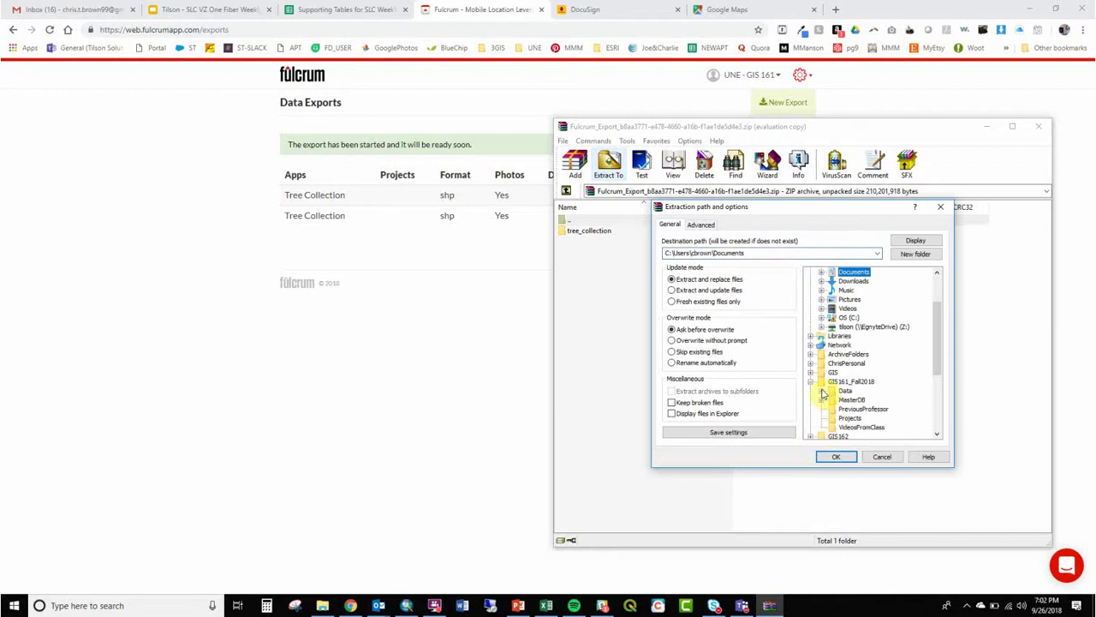
{"action": "left_click", "coordinate": [849, 418]}
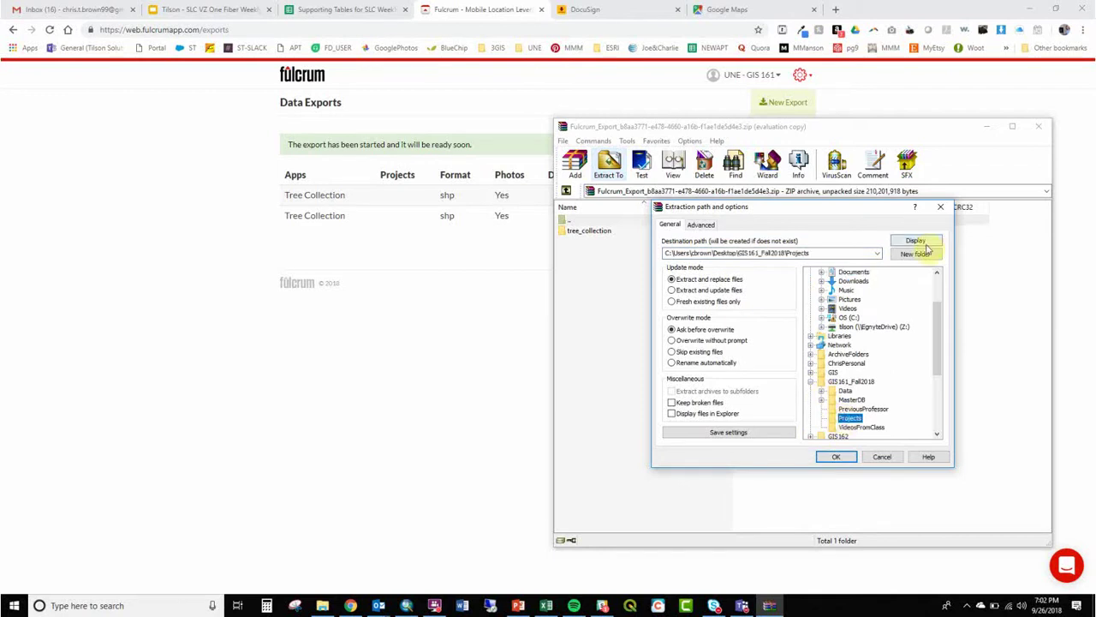
{"action": "left_click", "coordinate": [915, 255]}
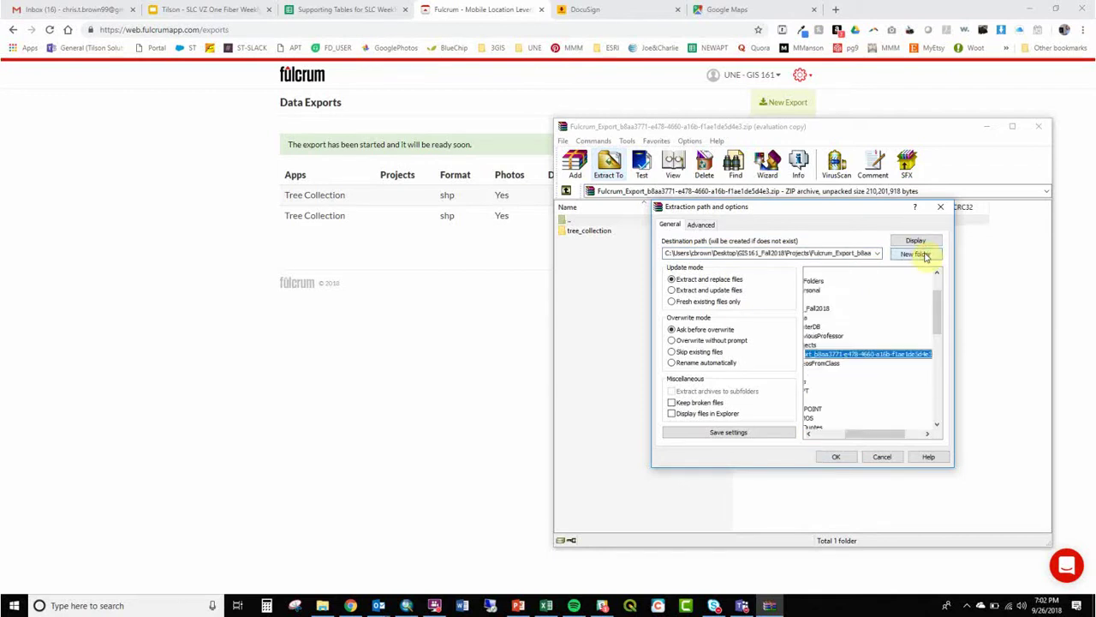
{"action": "type", "text": "Fulcrum"}
{"action": "key", "text": "Return"}
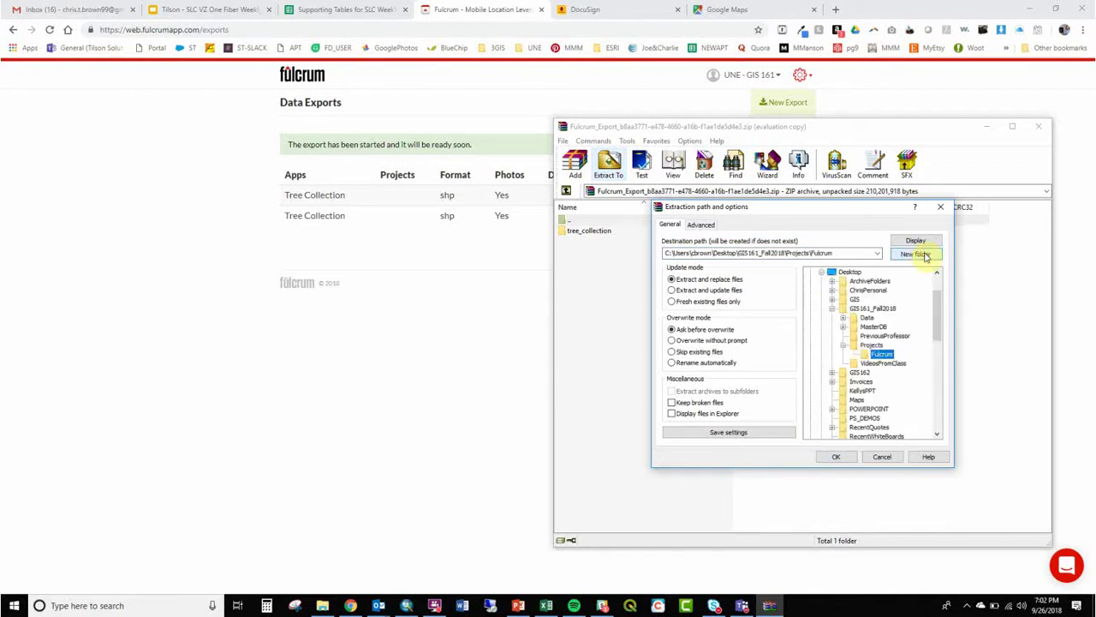
{"action": "left_click", "coordinate": [837, 458]}
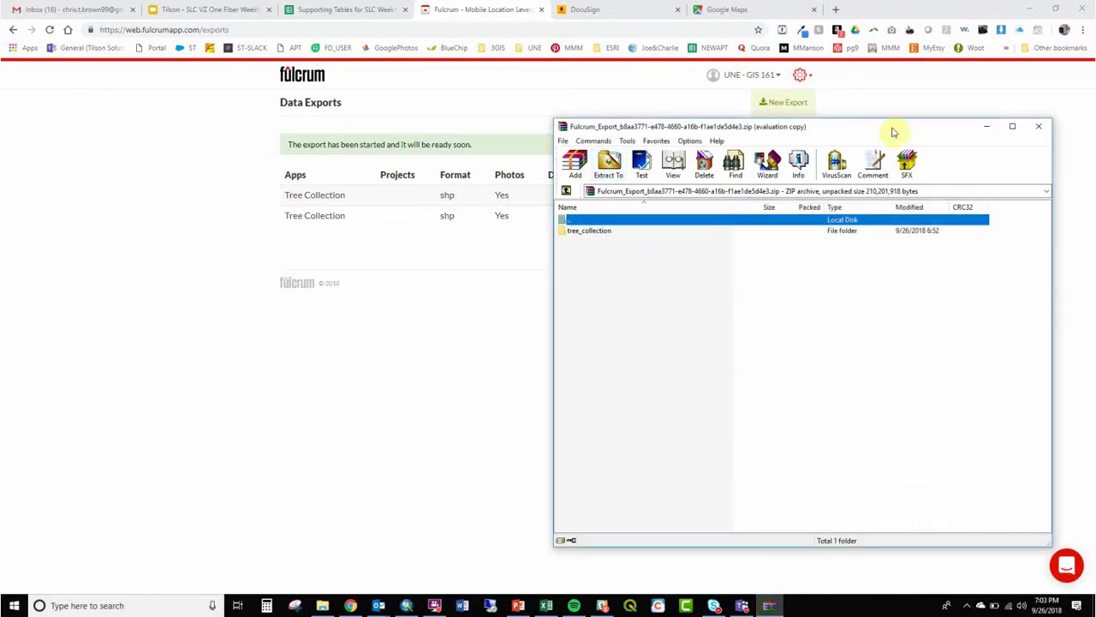
{"action": "left_click", "coordinate": [1038, 126]}
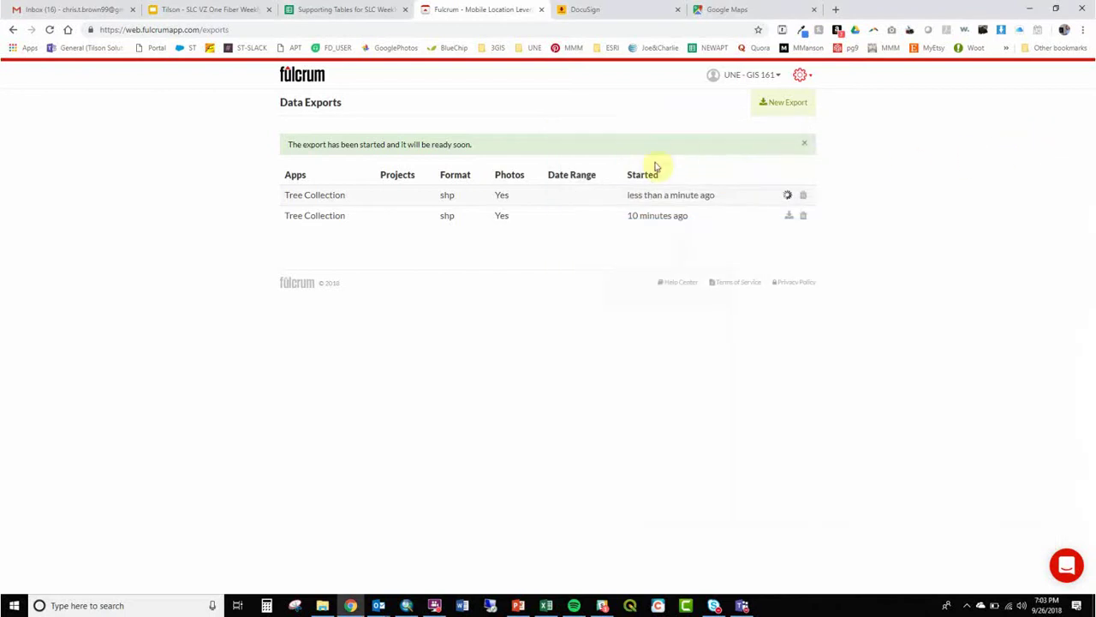
Switch to ArcMap, dismiss the Getting Started window and show the Catalog
{"action": "left_click", "coordinate": [406, 606]}
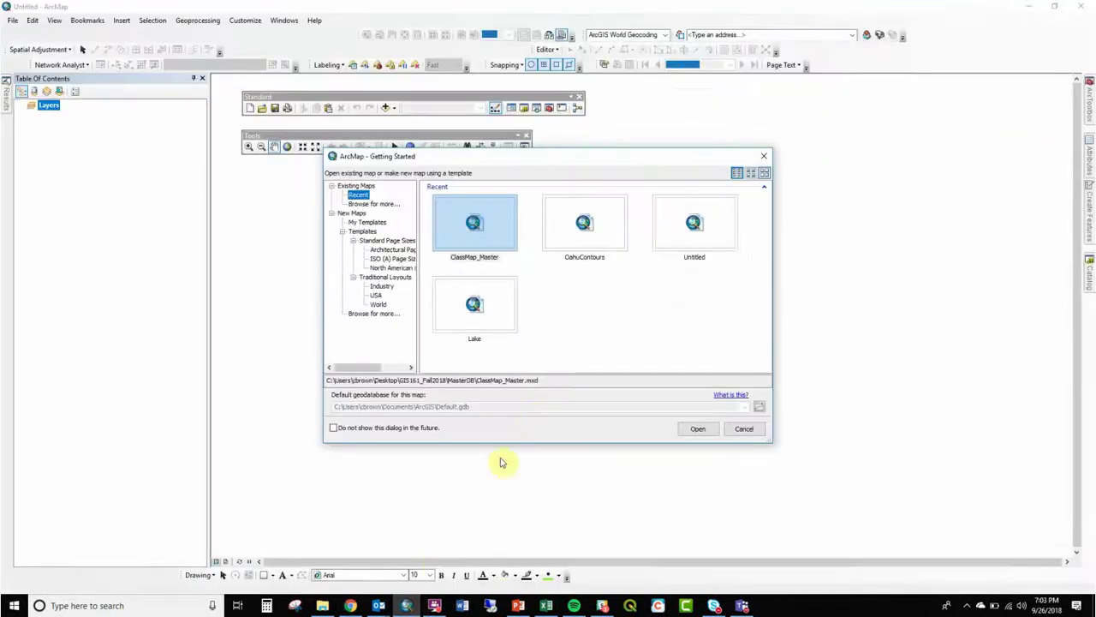
{"action": "left_click", "coordinate": [764, 156]}
{"action": "left_click", "coordinate": [1089, 261]}
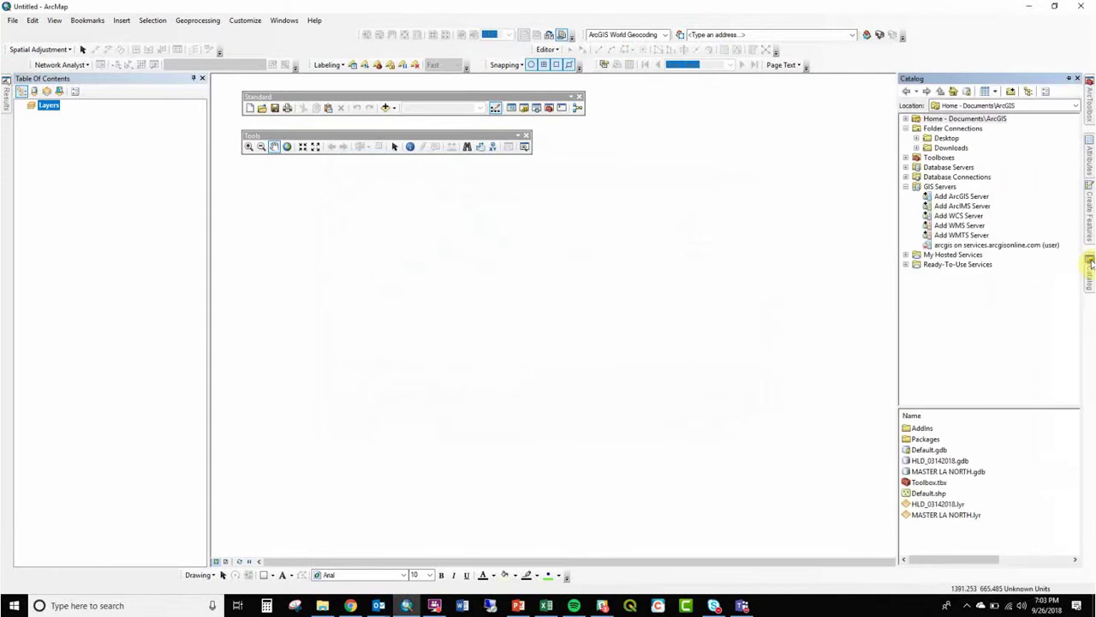
Browse the Desktop folder connection to GIS161_Fall2018\Projects\Fulcrum\tree_collection and select that folder
{"action": "left_click", "coordinate": [917, 138]}
{"action": "left_click", "coordinate": [926, 177]}
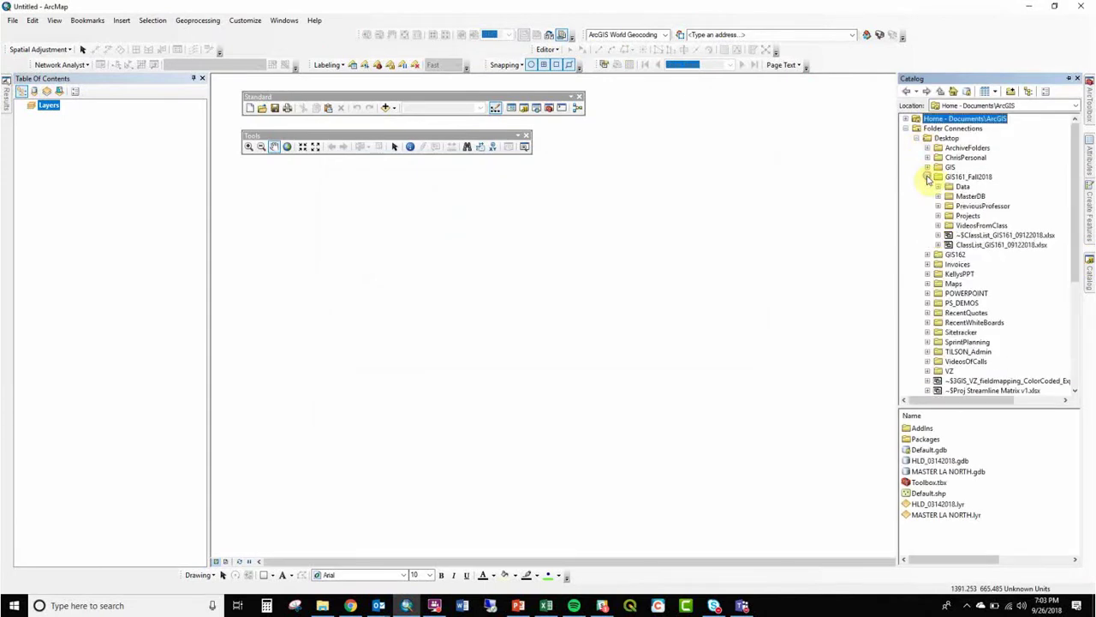
{"action": "left_click", "coordinate": [937, 215]}
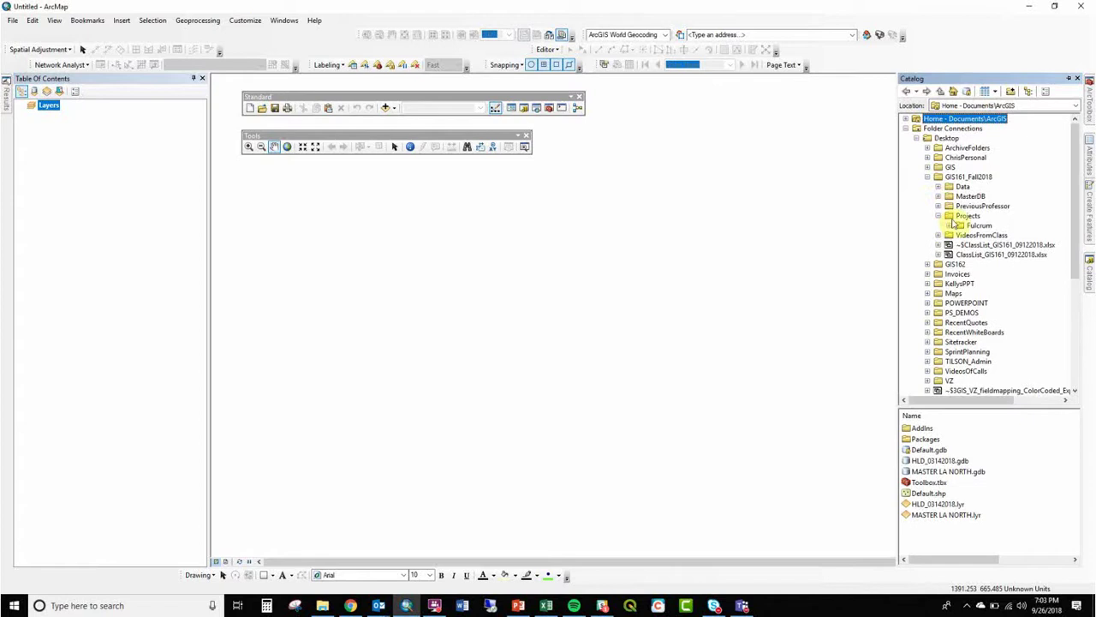
{"action": "left_click", "coordinate": [950, 225]}
{"action": "left_click", "coordinate": [959, 236]}
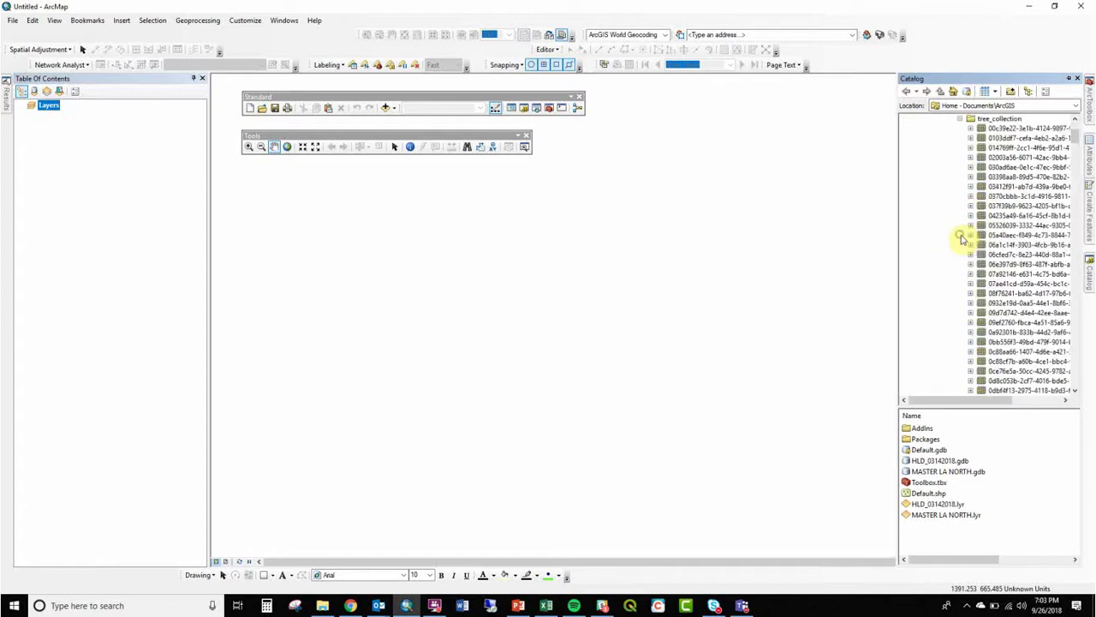
{"action": "left_click", "coordinate": [998, 118]}
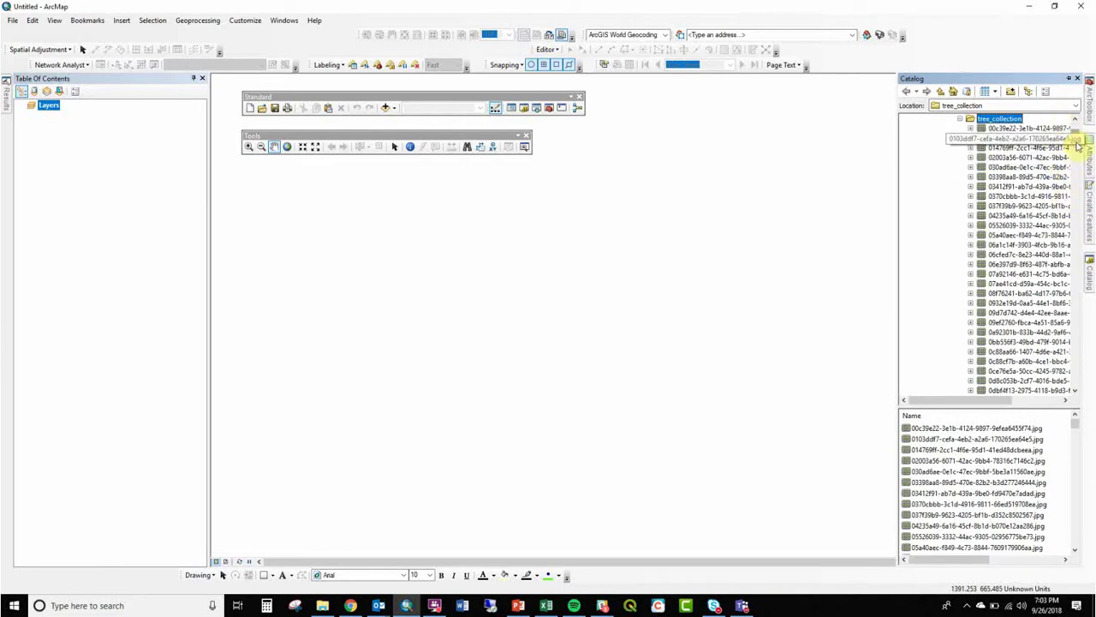
Select tree_collection.shp among the extracted files and bring the full shapefile names into view
{"action": "left_click_drag", "start_coordinate": [1077, 142], "coordinate": [1070, 366]}
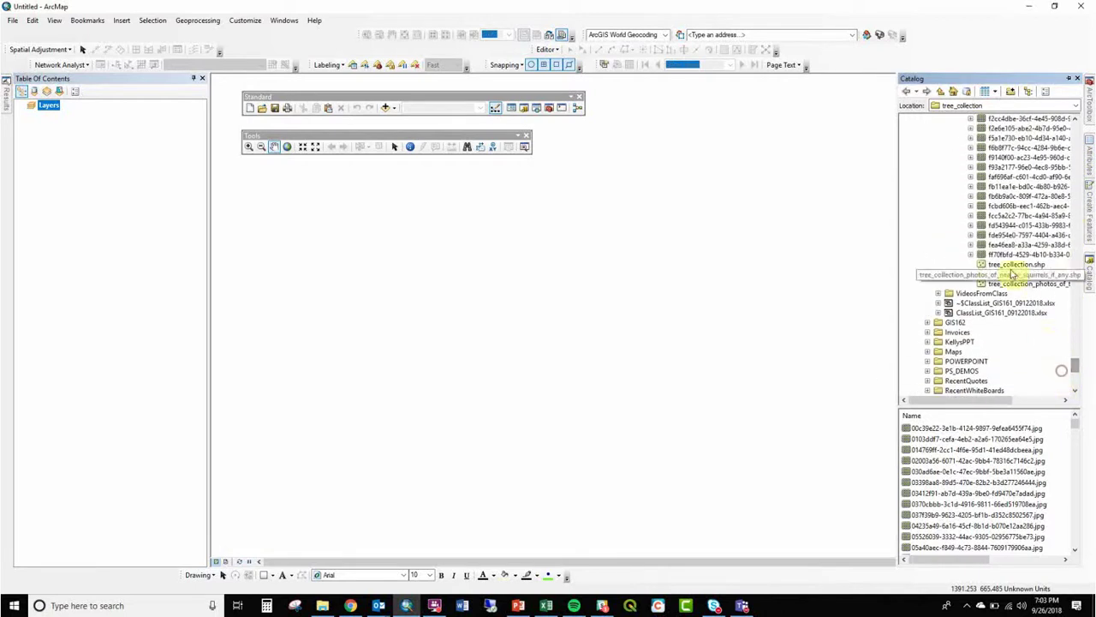
{"action": "left_click", "coordinate": [1013, 266]}
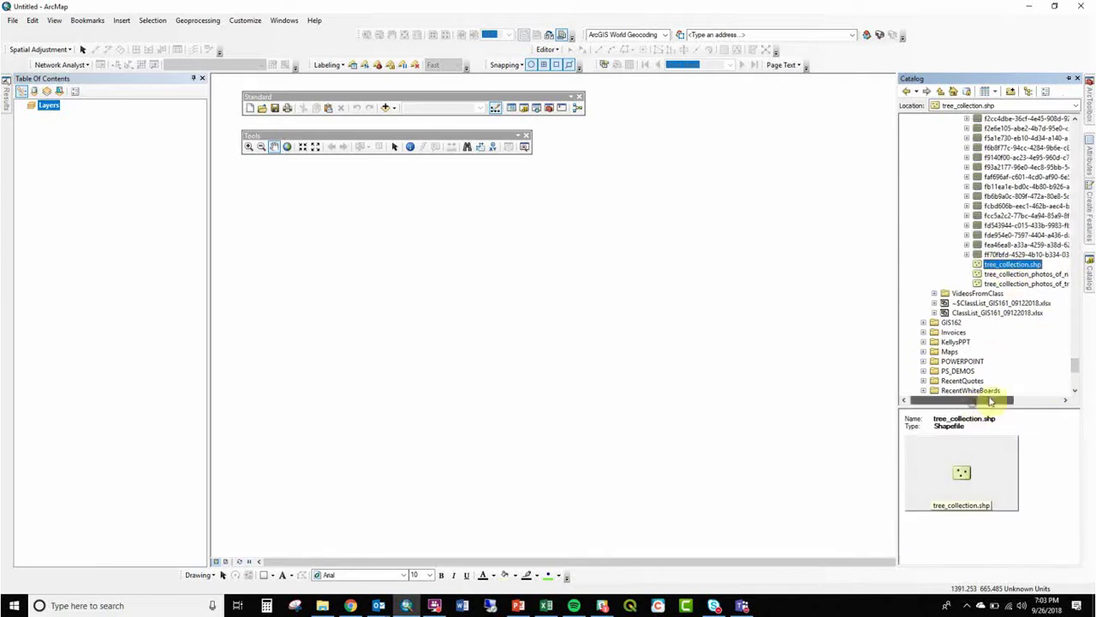
{"action": "left_click_drag", "start_coordinate": [985, 399], "coordinate": [1003, 390]}
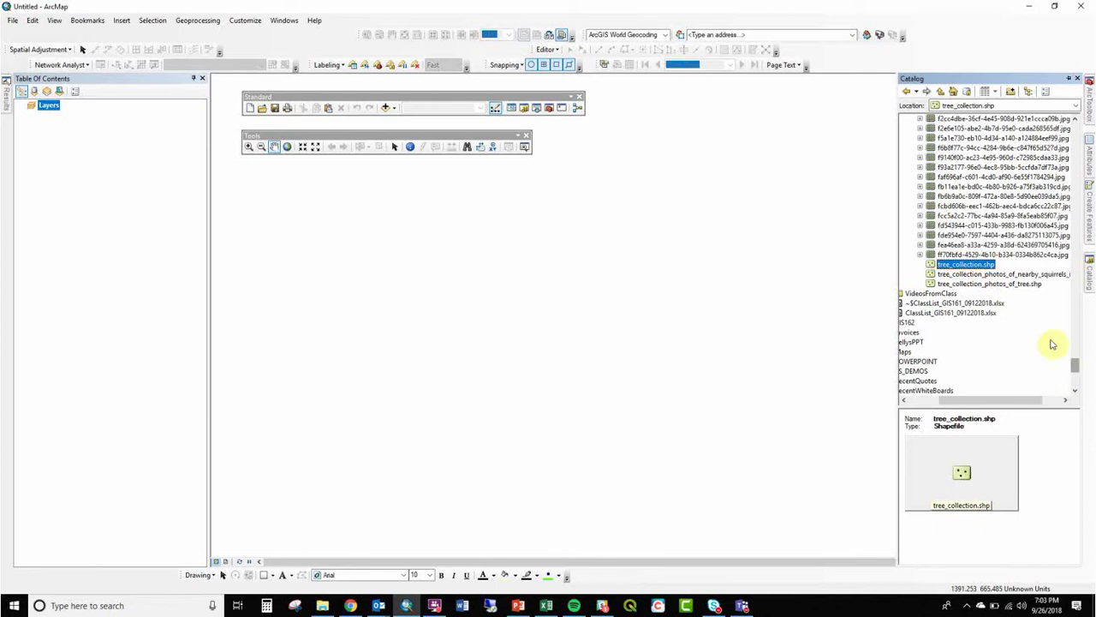
Add tree_collection, tree_collection_photos_of_nearby_squirrels_if_any and tree_collection_photos_of_tree shapefiles to the map as layers
{"action": "left_click", "coordinate": [953, 257]}
{"action": "left_click_drag", "start_coordinate": [945, 264], "coordinate": [817, 268]}
{"action": "mouse_move", "coordinate": [1081, 269]}
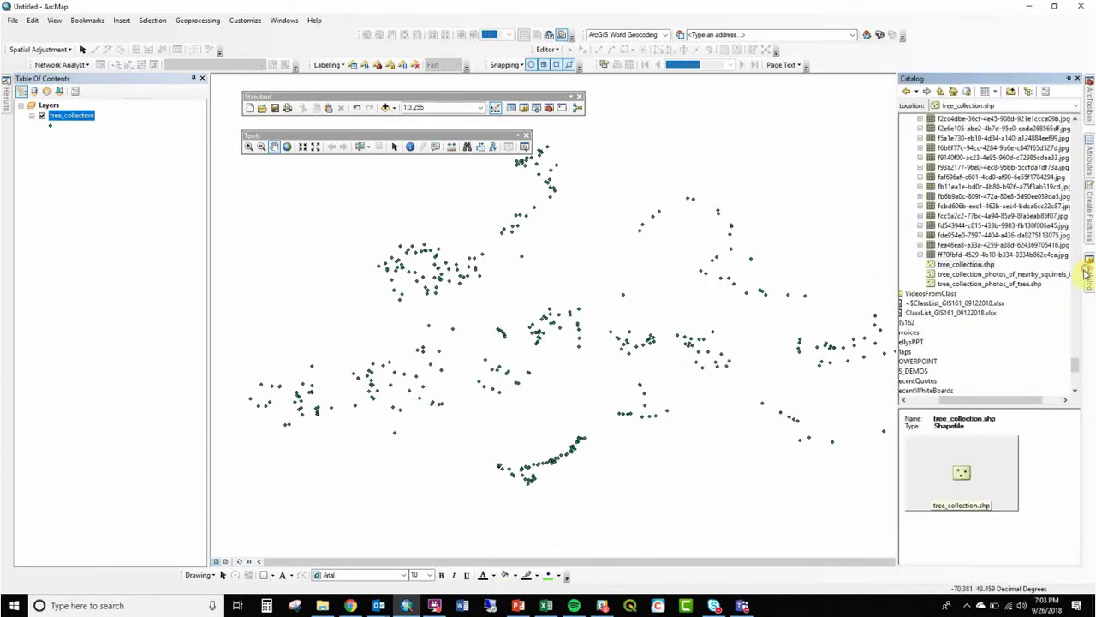
{"action": "left_click_drag", "start_coordinate": [930, 264], "coordinate": [819, 279]}
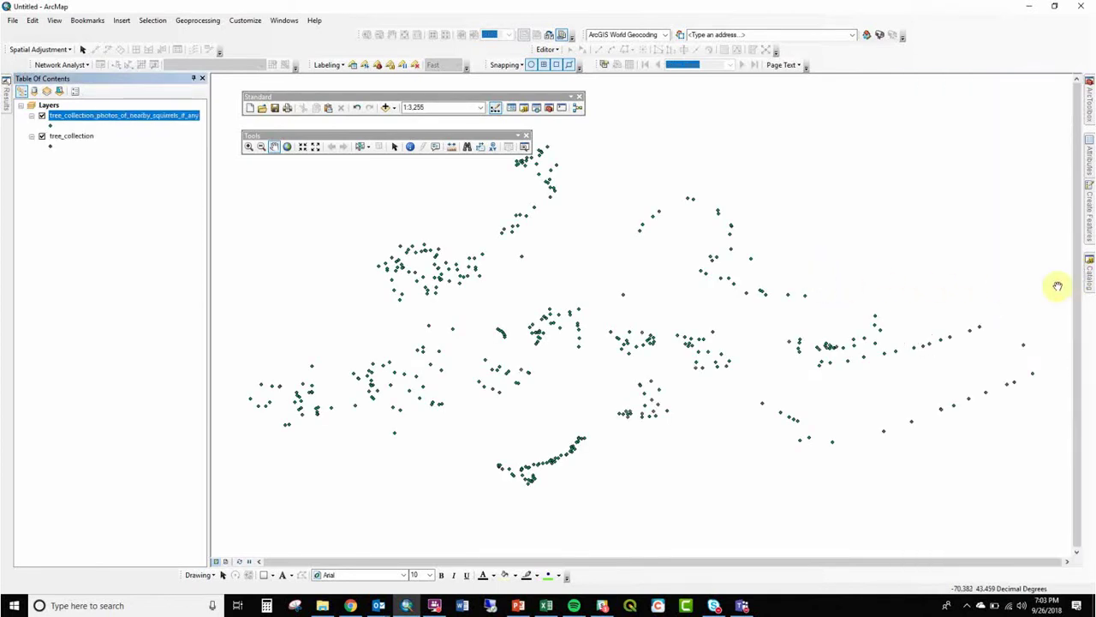
{"action": "left_click", "coordinate": [950, 286]}
{"action": "left_click_drag", "start_coordinate": [951, 288], "coordinate": [803, 294]}
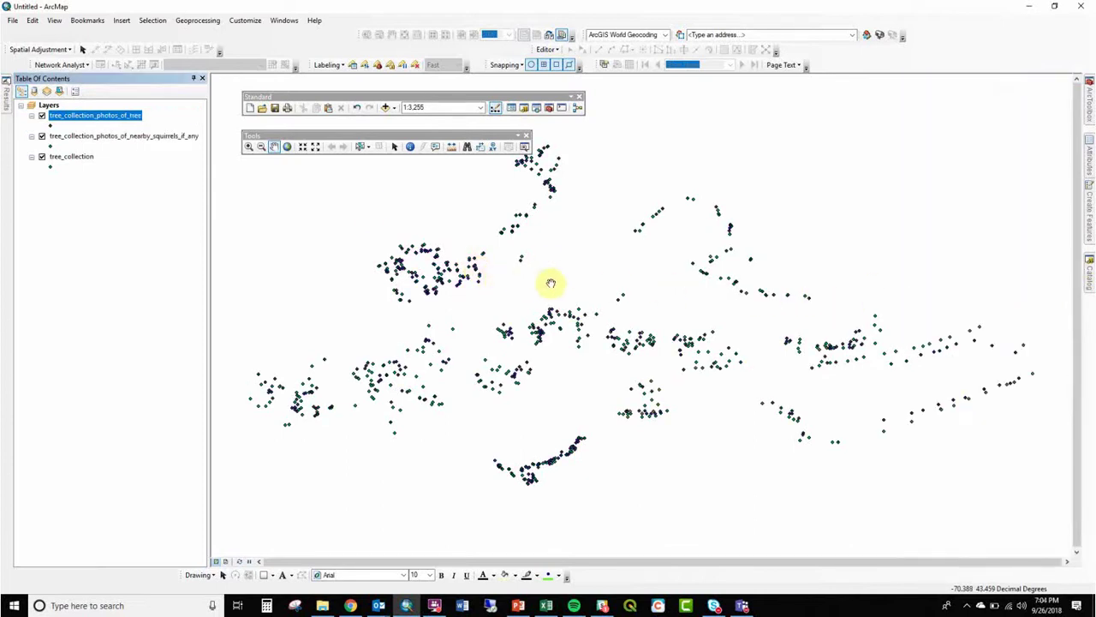
Open the attribute table of the tree_collection layer, undock it and maximize it
{"action": "left_click", "coordinate": [135, 159]}
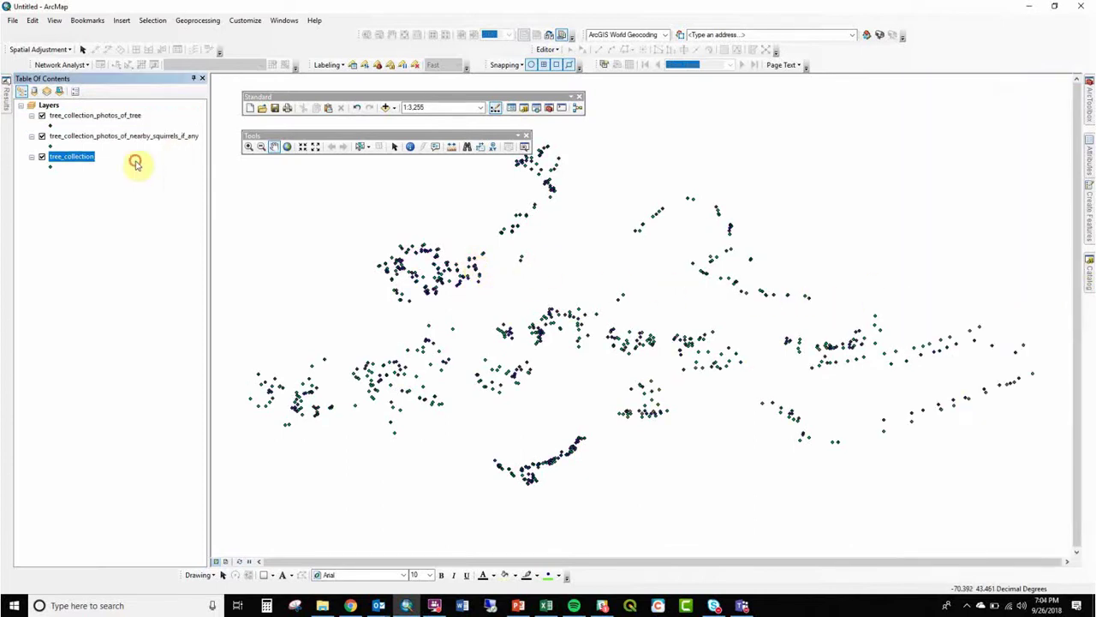
{"action": "right_click", "coordinate": [90, 163]}
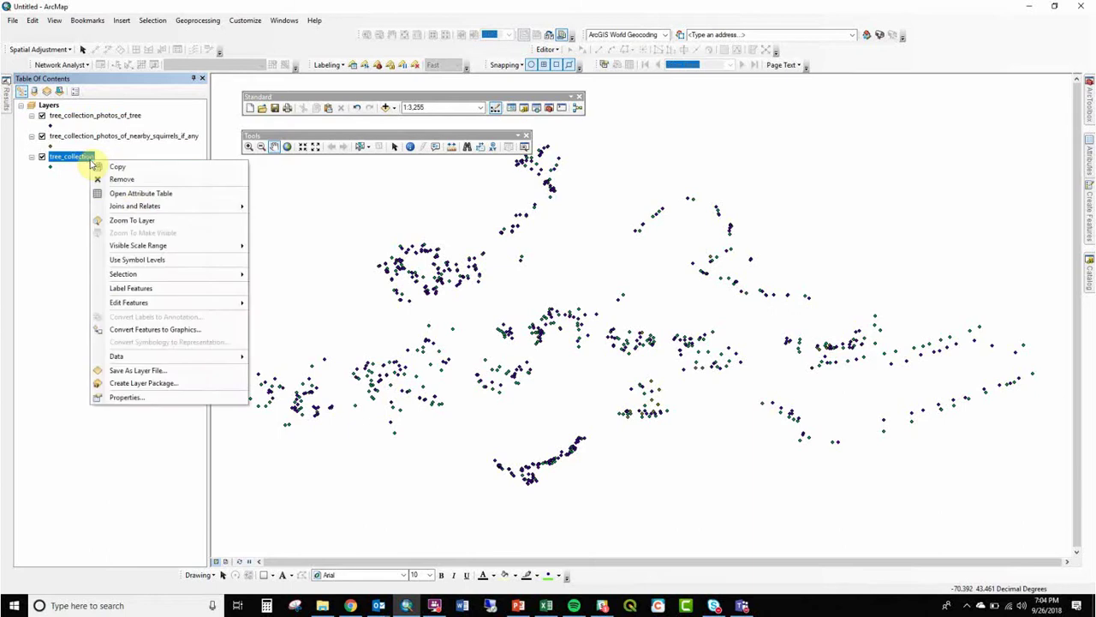
{"action": "left_click", "coordinate": [137, 193]}
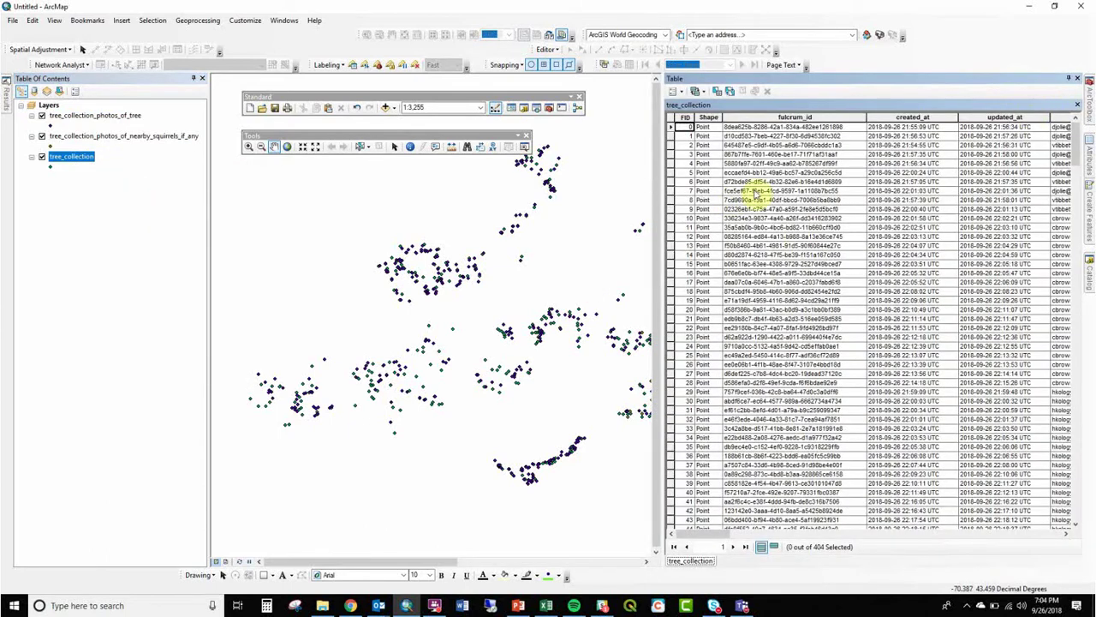
{"action": "left_click_drag", "start_coordinate": [662, 213], "coordinate": [393, 205]}
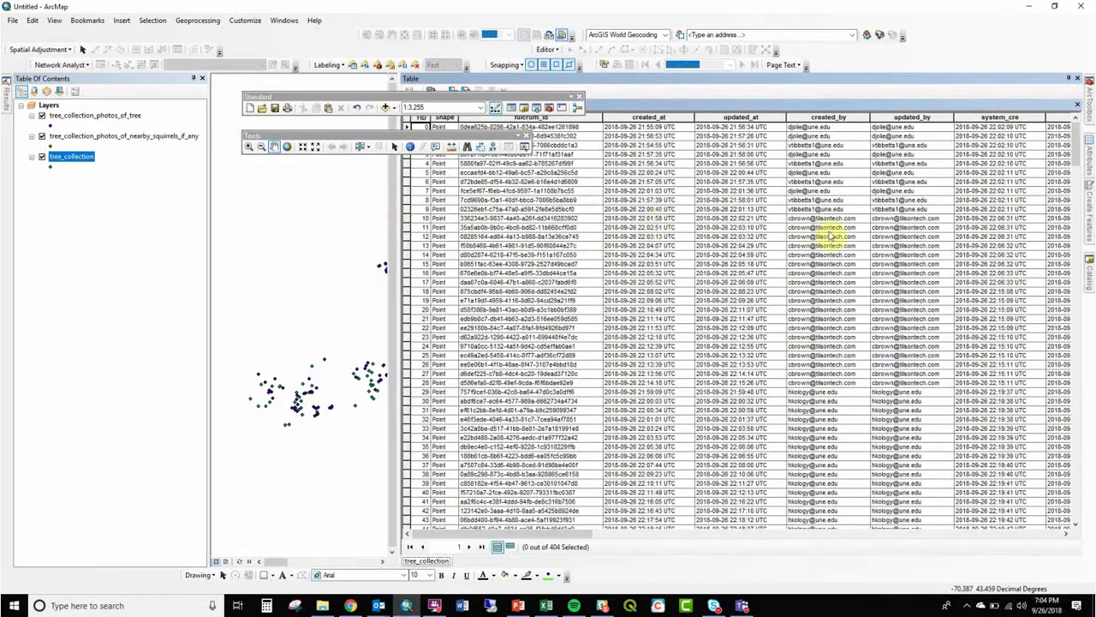
{"action": "left_click_drag", "start_coordinate": [993, 84], "coordinate": [722, 6]}
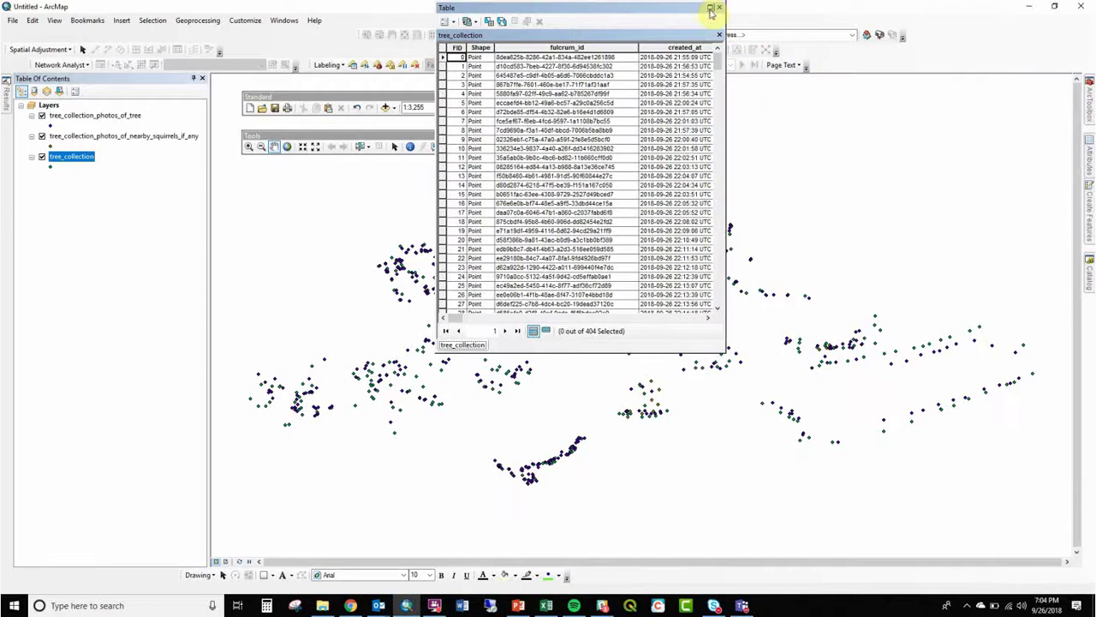
{"action": "left_click", "coordinate": [710, 8]}
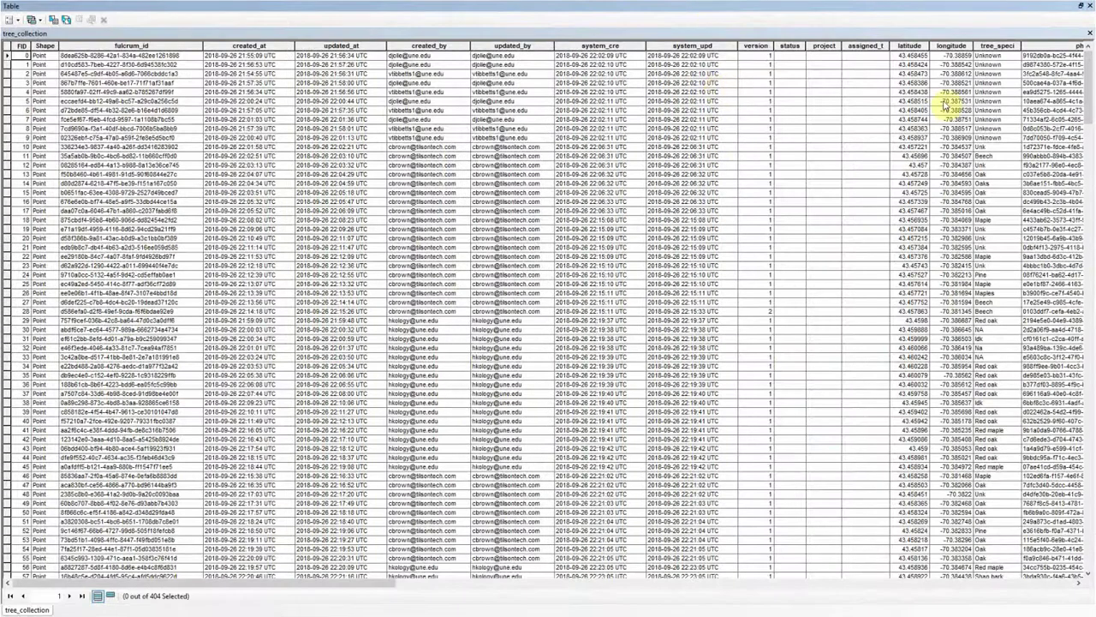
Sort the tree_collection attribute table in ascending order by the tree_speci field
{"action": "left_click", "coordinate": [1079, 582]}
{"action": "left_click", "coordinate": [1023, 582]}
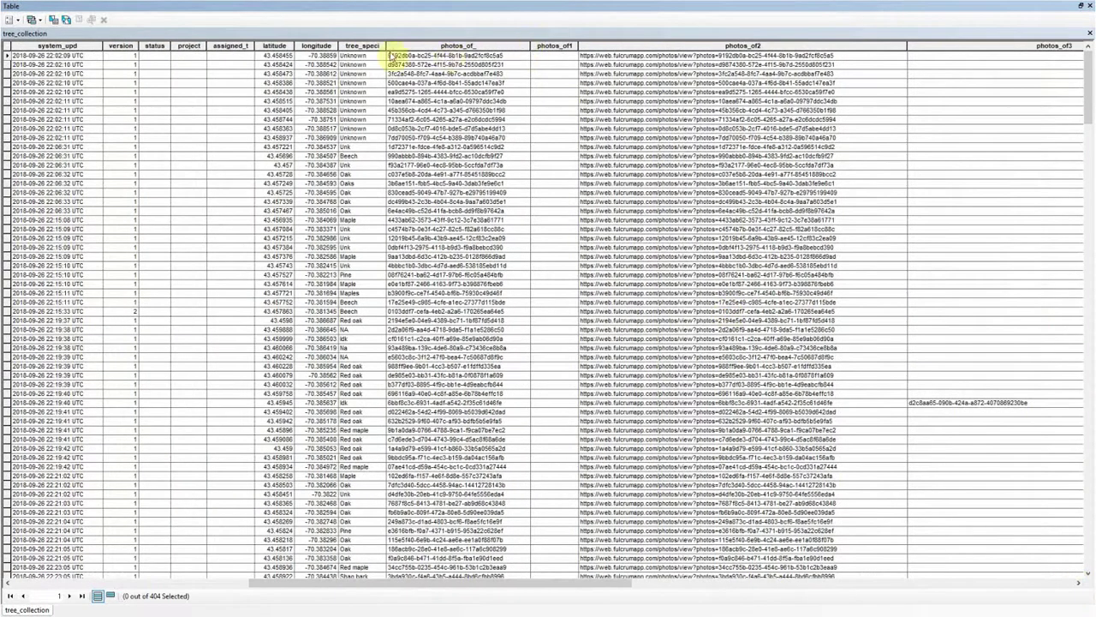
{"action": "left_click", "coordinate": [362, 44]}
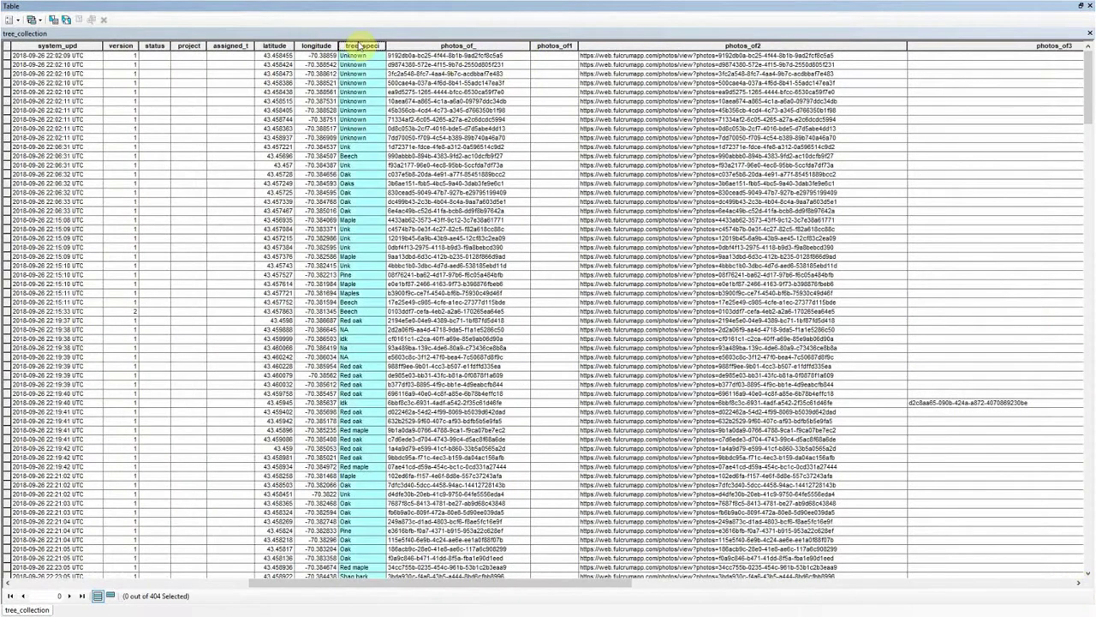
{"action": "double_click", "coordinate": [362, 44]}
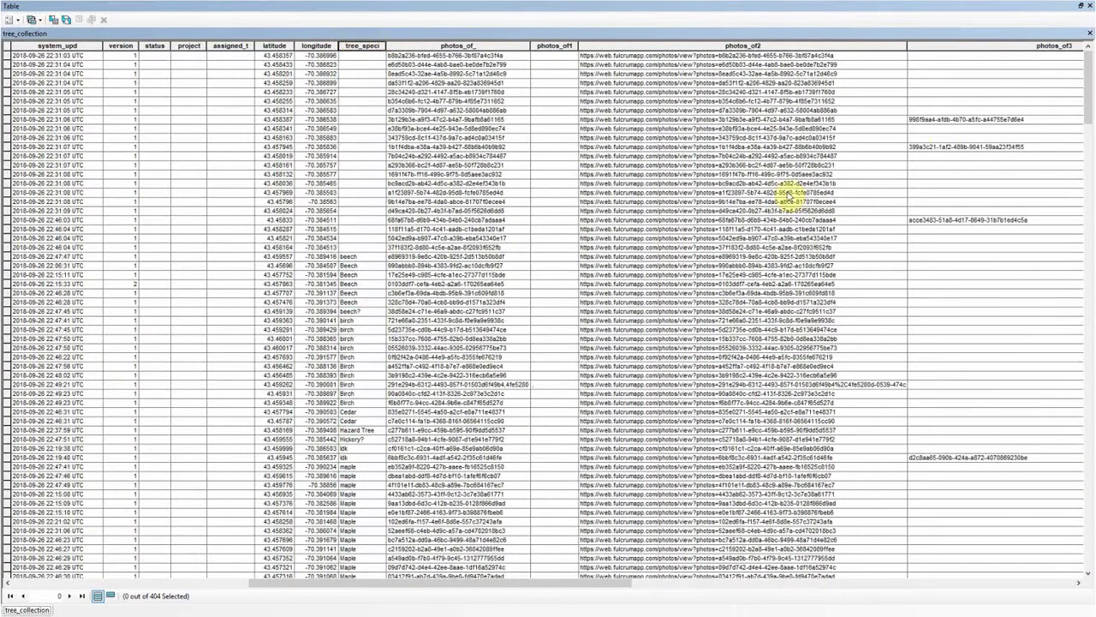
Review the sorted tree species entries and the photos_of2 links down the table, and close the table
{"action": "left_click_drag", "start_coordinate": [1086, 77], "coordinate": [1092, 133]}
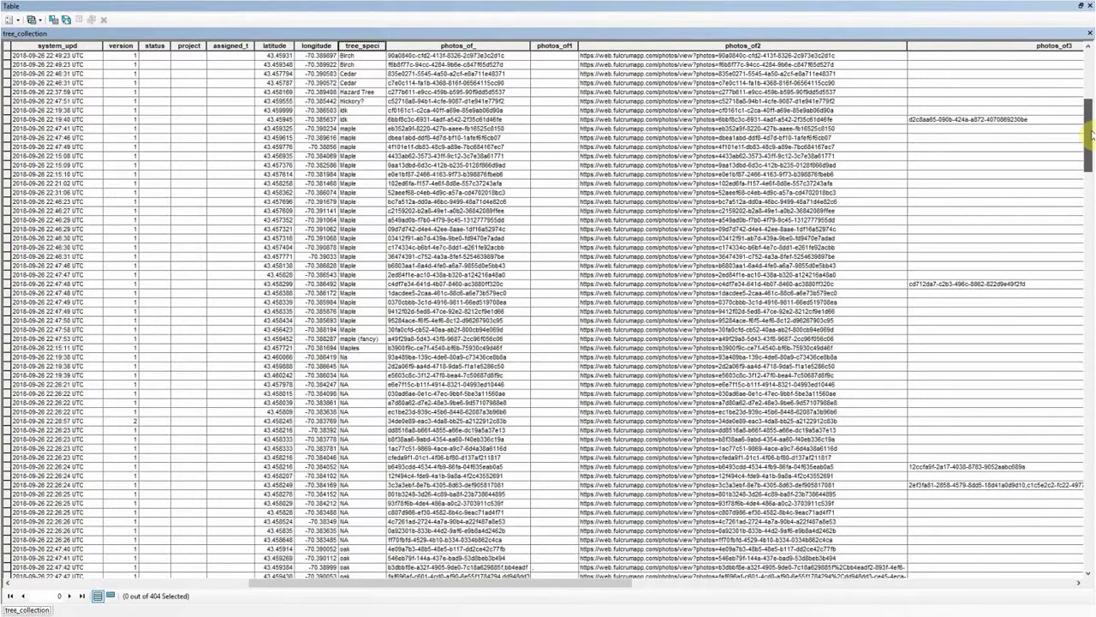
{"action": "left_click_drag", "start_coordinate": [1091, 128], "coordinate": [1083, 435]}
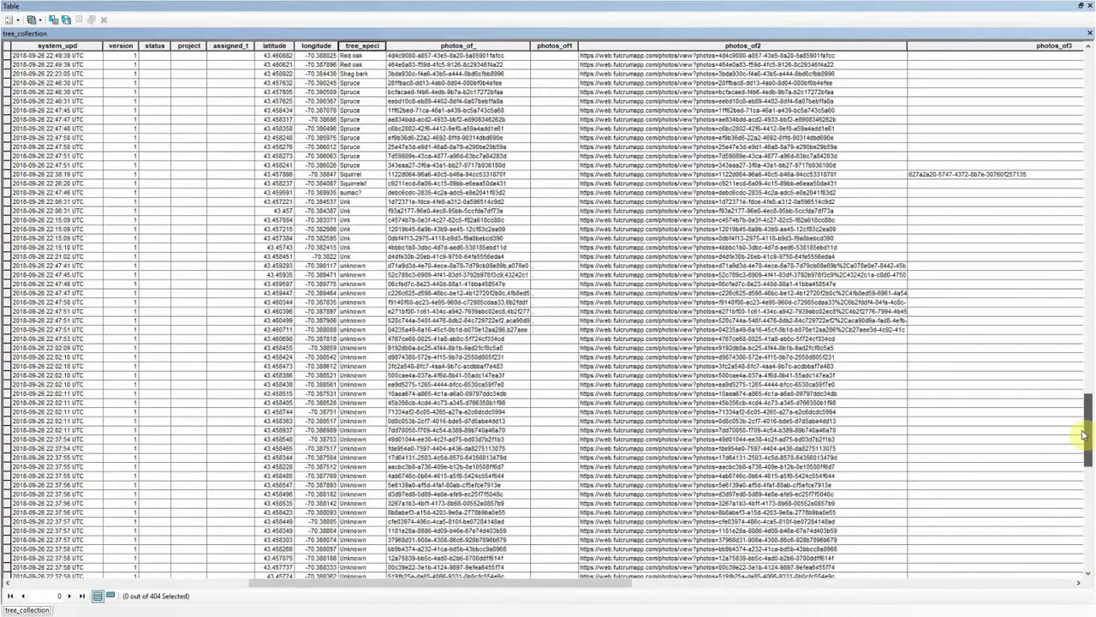
{"action": "left_click", "coordinate": [790, 148]}
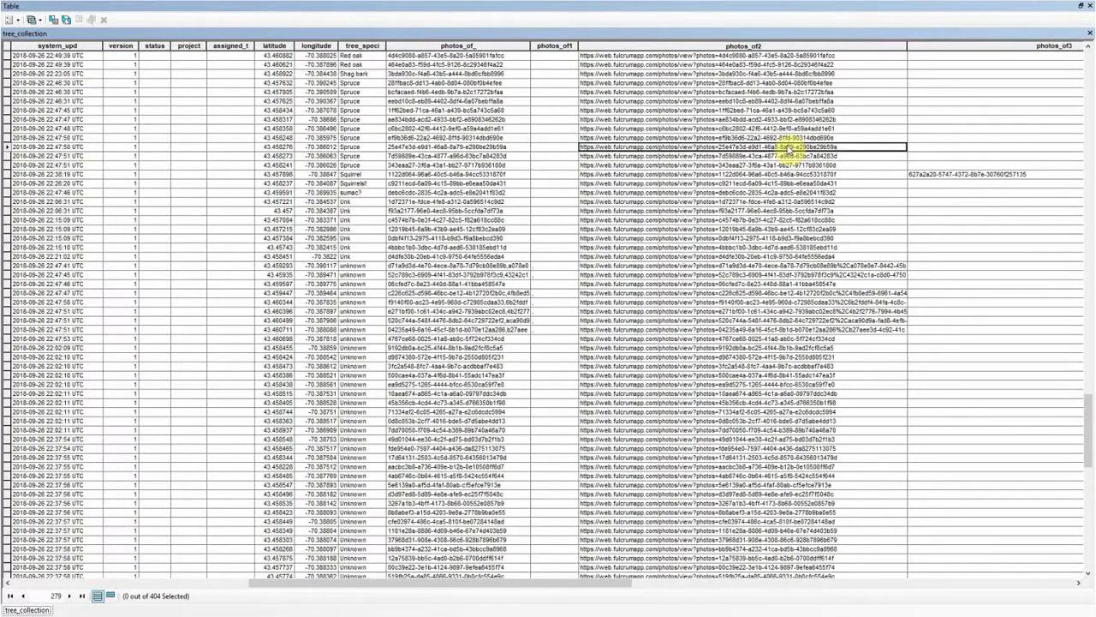
{"action": "left_click", "coordinate": [1084, 6]}
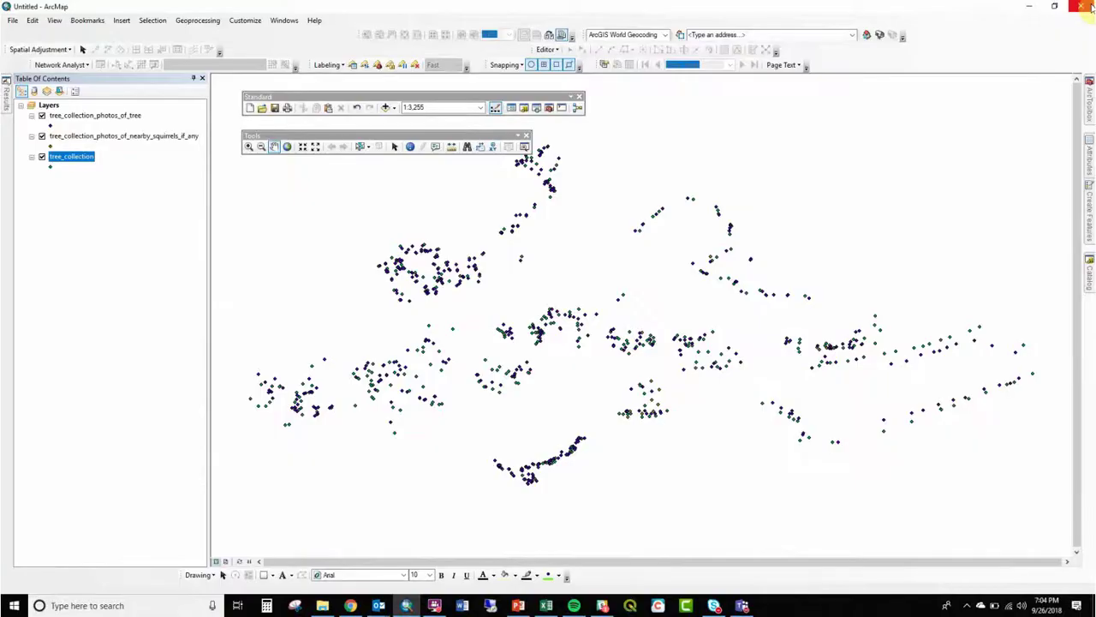
Reopen the tree_collection attribute table, examine the links in the photo fields and close it again
{"action": "right_click", "coordinate": [84, 161]}
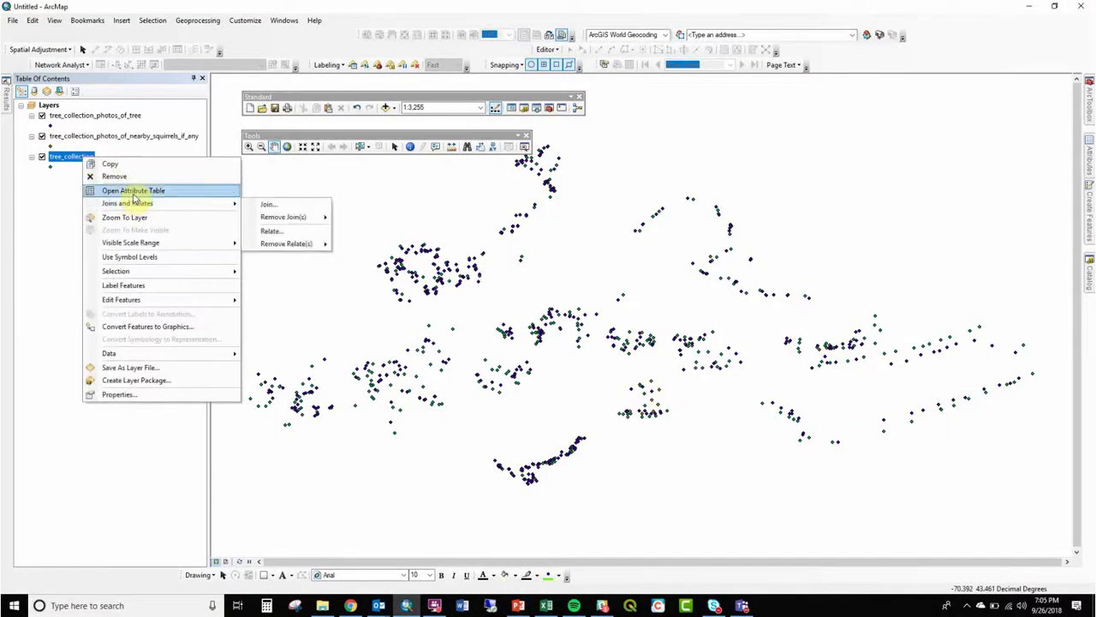
{"action": "left_click", "coordinate": [134, 188]}
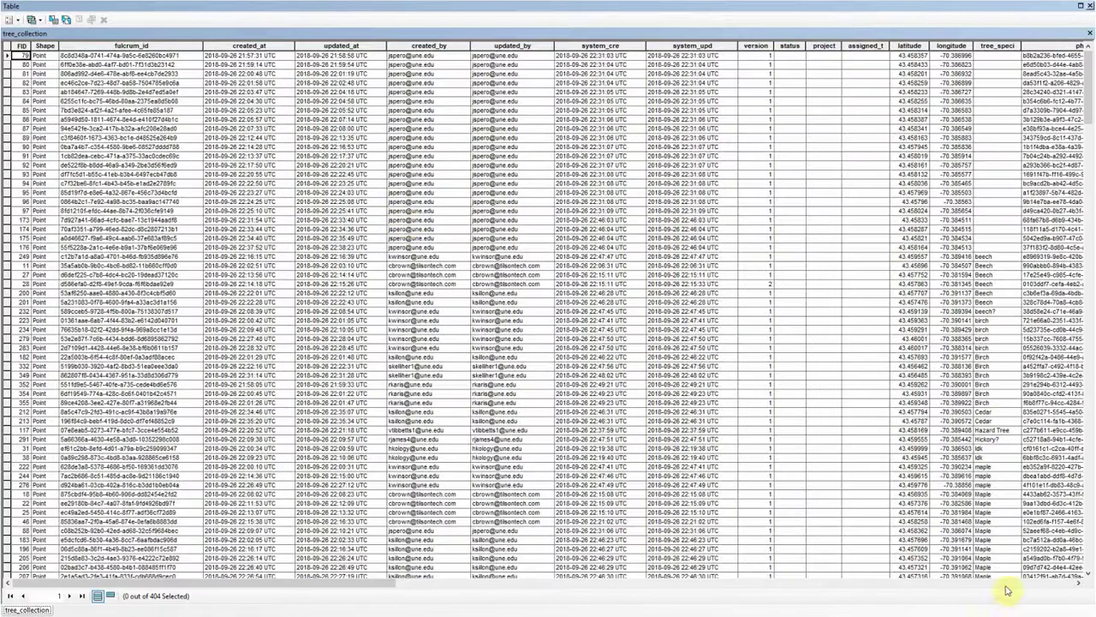
{"action": "left_click", "coordinate": [1011, 583]}
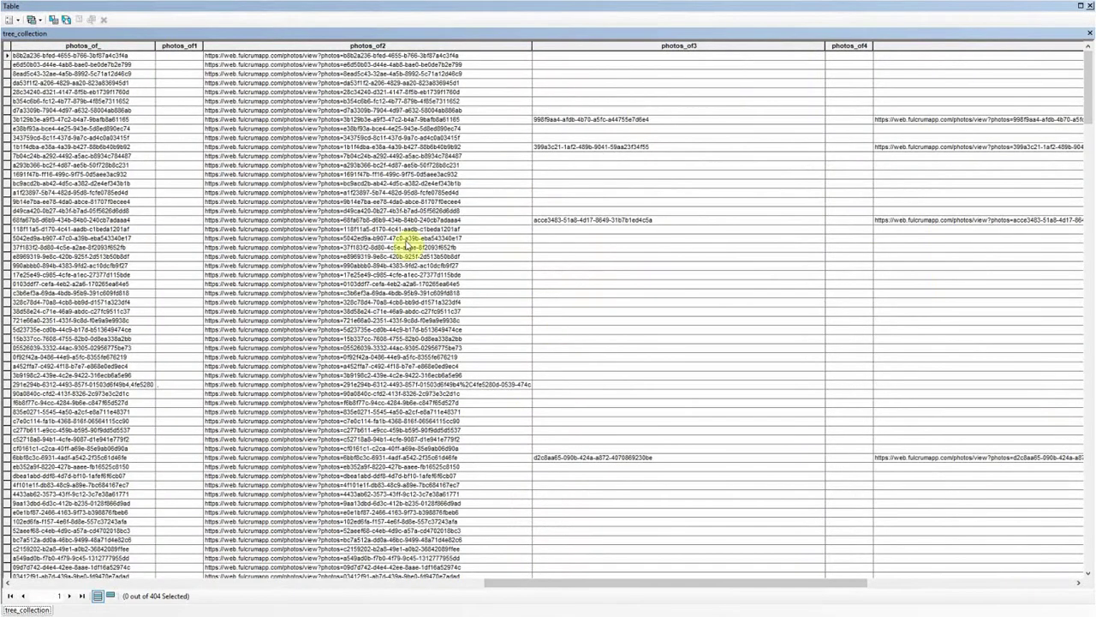
{"action": "left_click", "coordinate": [407, 240]}
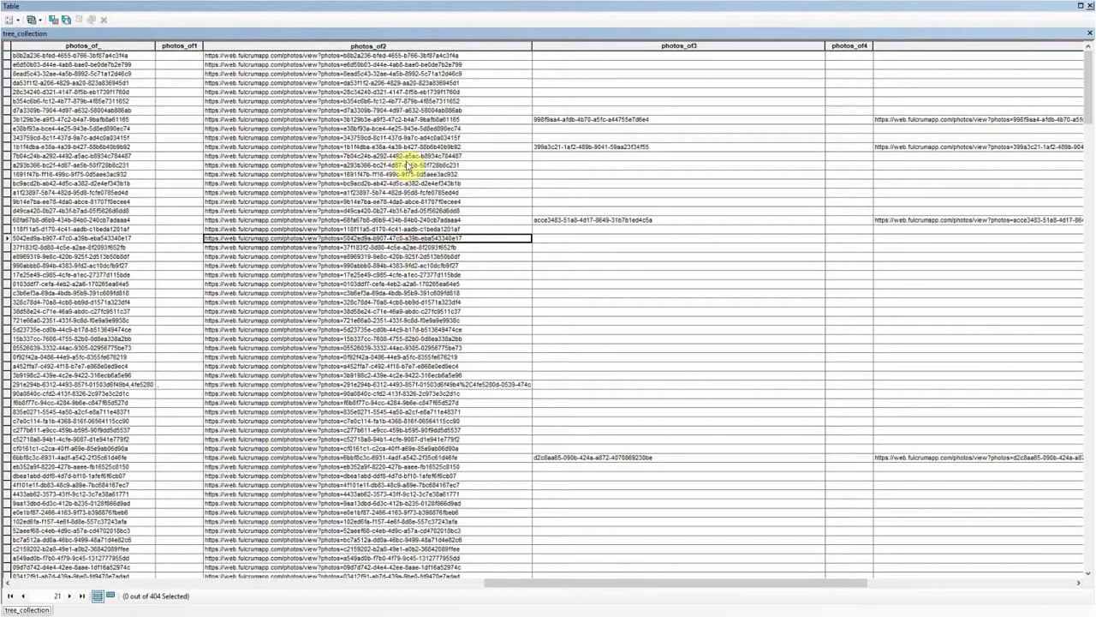
{"action": "left_click", "coordinate": [1090, 7]}
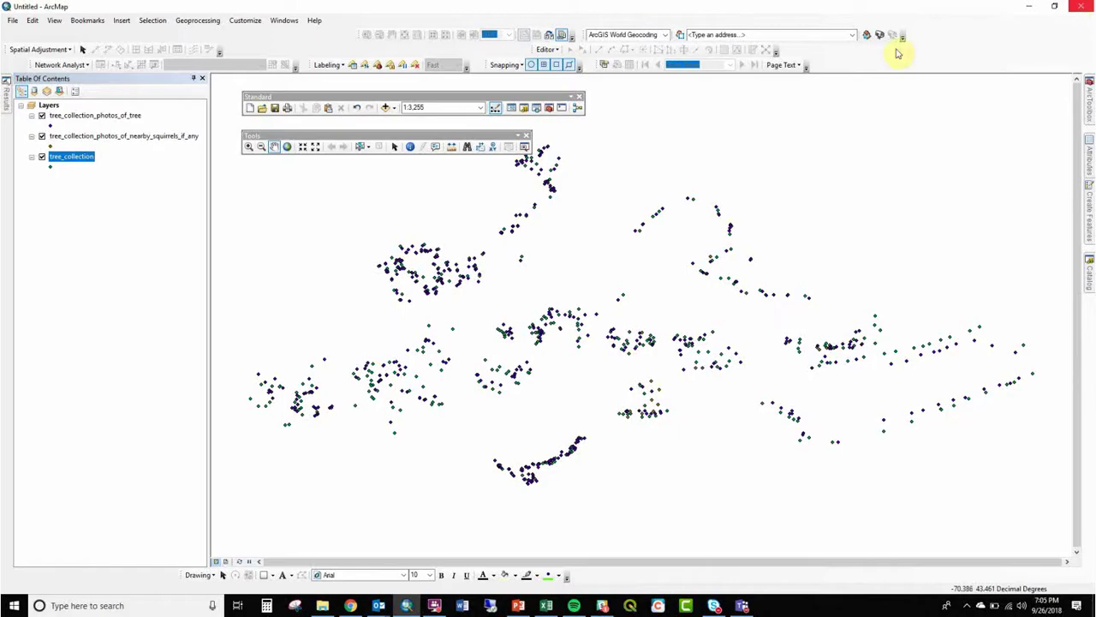
Enable hyperlinks in the tree_collection layer's display properties using the photos_of_ field and apply the change
{"action": "right_click", "coordinate": [72, 158]}
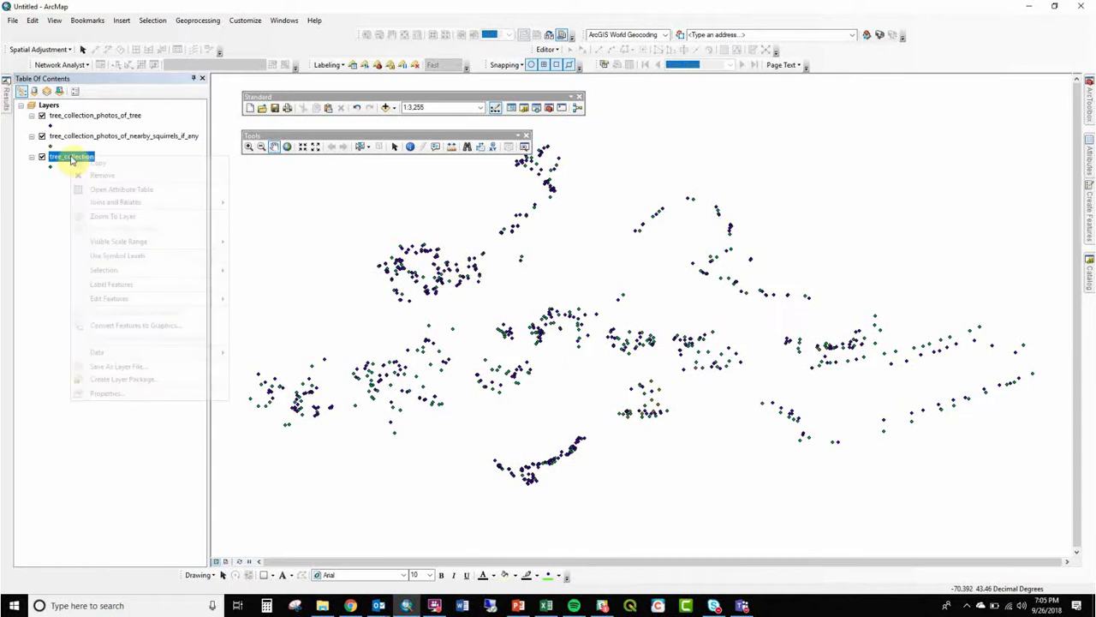
{"action": "left_click", "coordinate": [141, 394]}
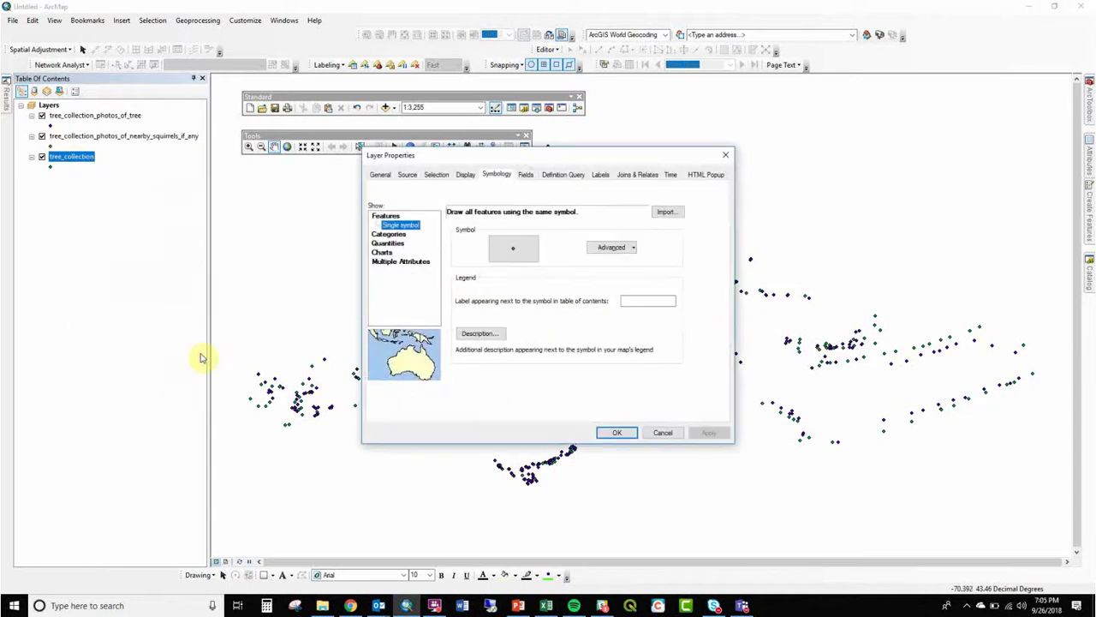
{"action": "left_click", "coordinate": [465, 175]}
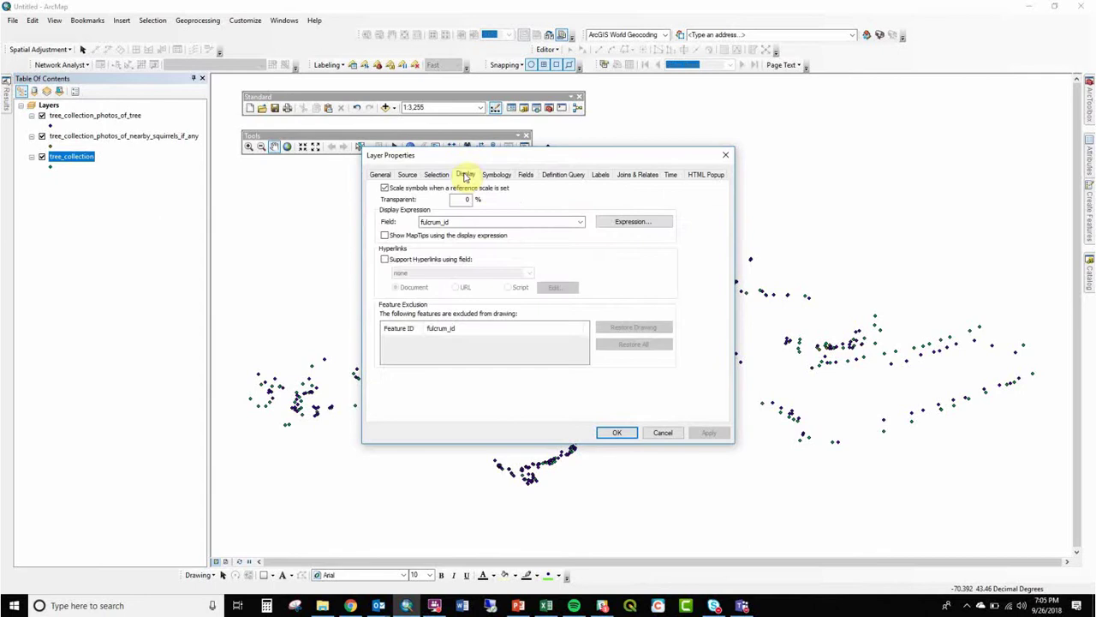
{"action": "left_click", "coordinate": [446, 262]}
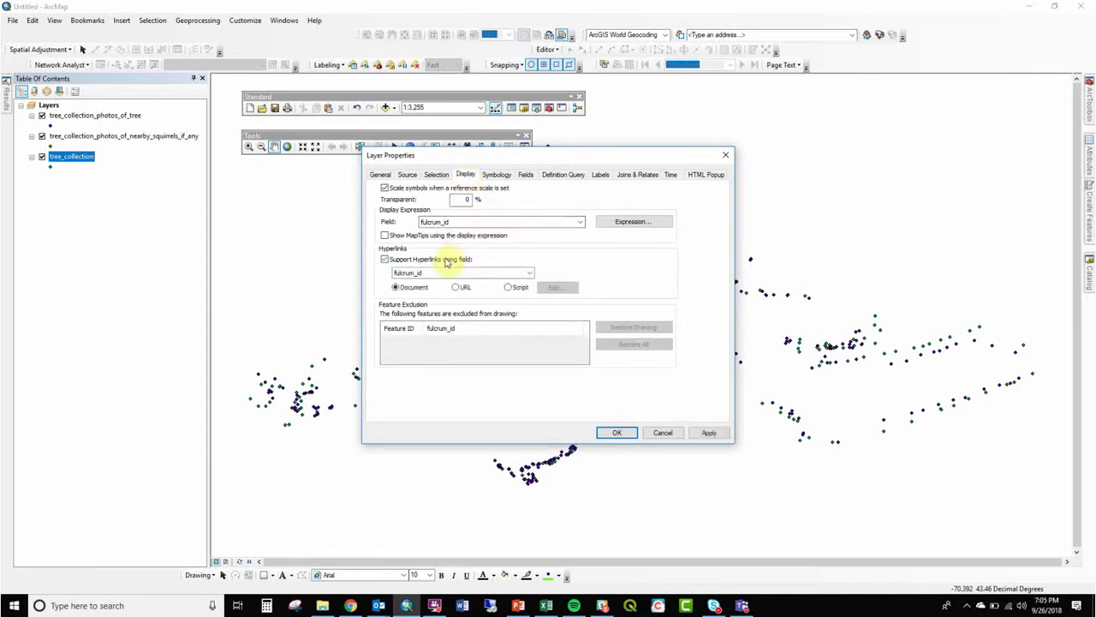
{"action": "left_click", "coordinate": [463, 273]}
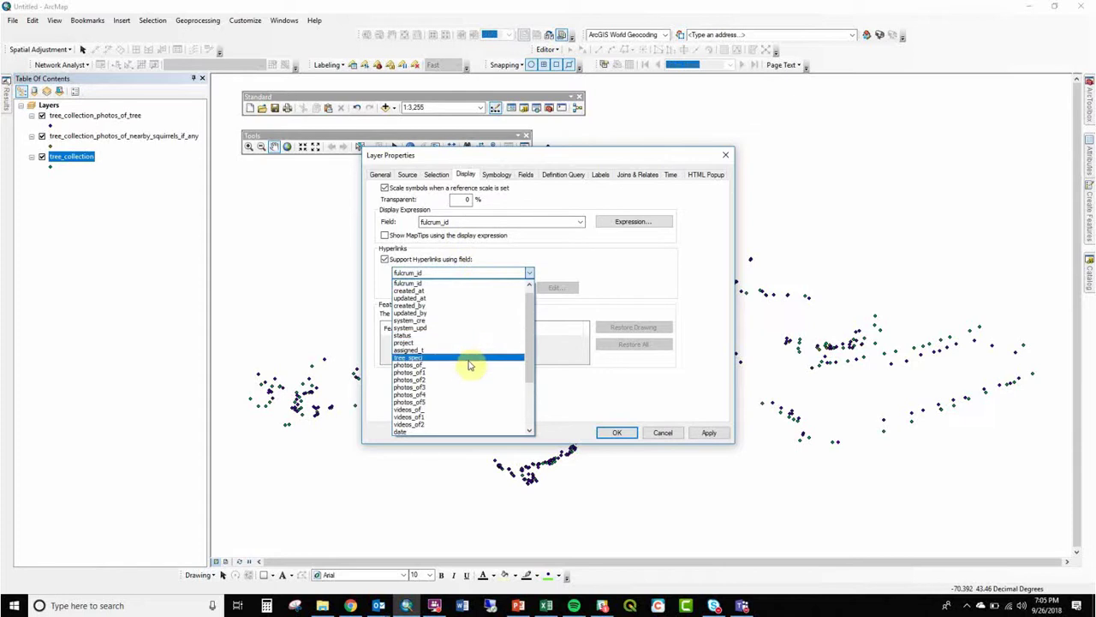
{"action": "left_click", "coordinate": [469, 367]}
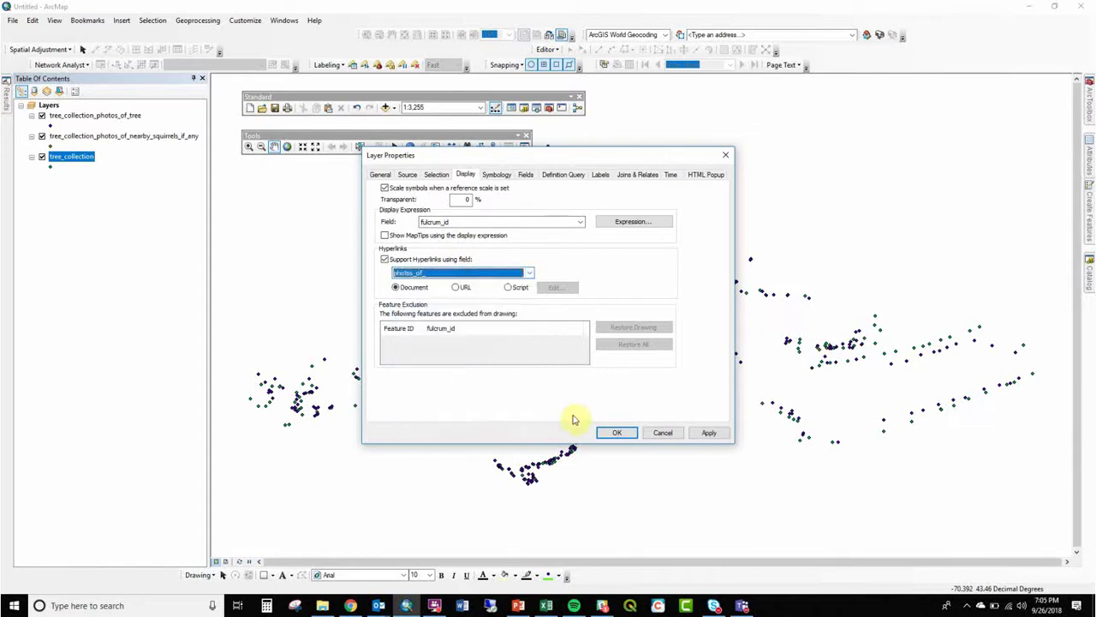
{"action": "left_click", "coordinate": [615, 432]}
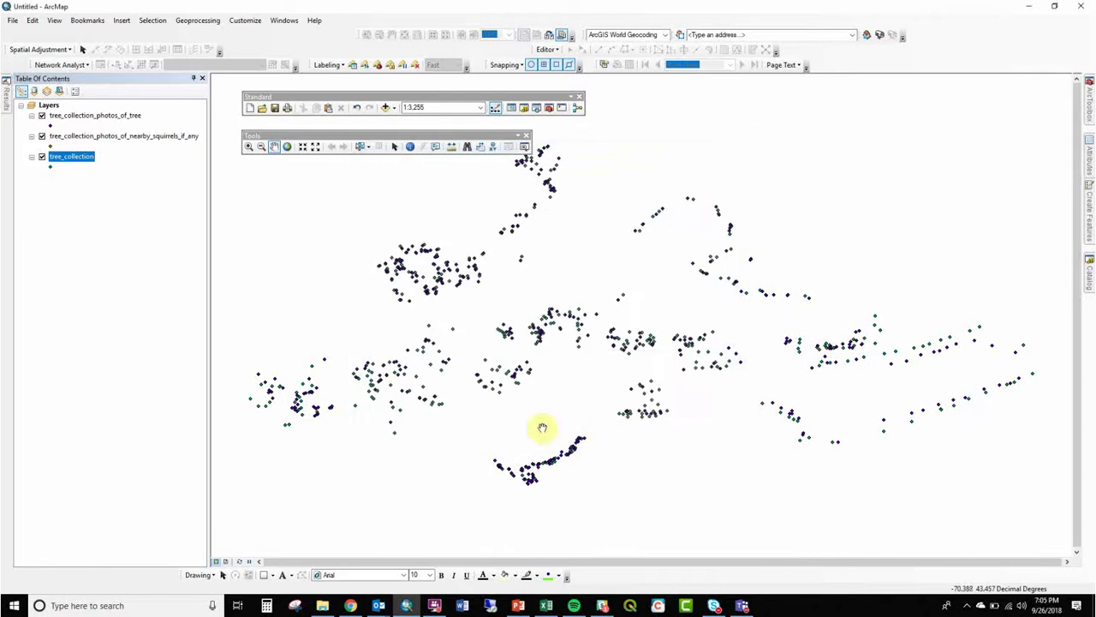
Check in the tree_collection attribute table which photo field holds the web addresses, and close the table
{"action": "right_click", "coordinate": [79, 159]}
{"action": "left_click", "coordinate": [98, 188]}
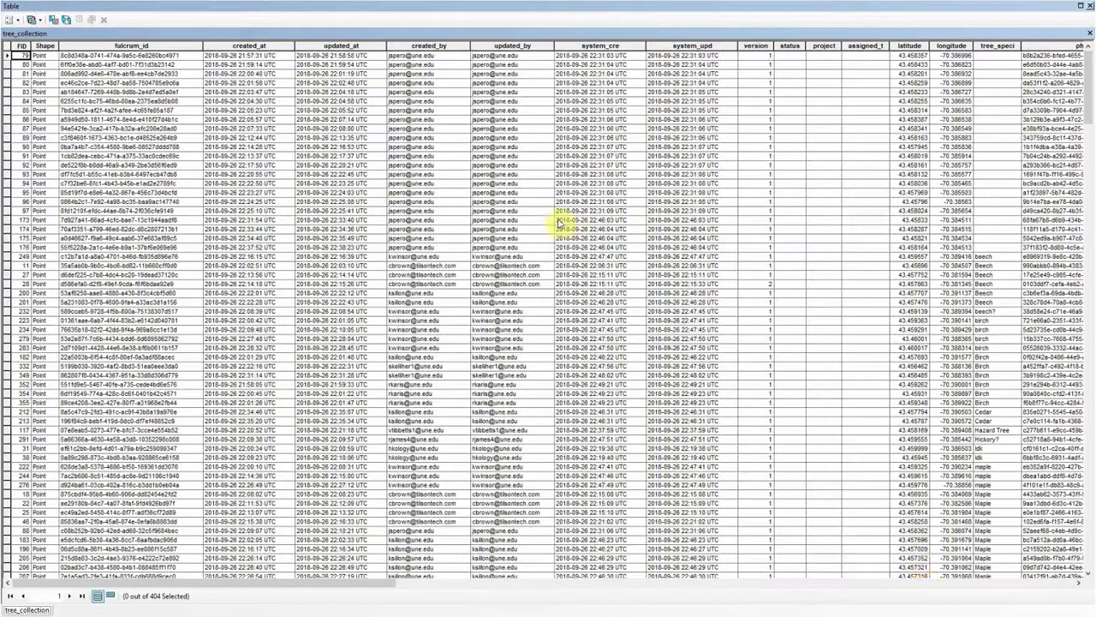
{"action": "left_click", "coordinate": [941, 585]}
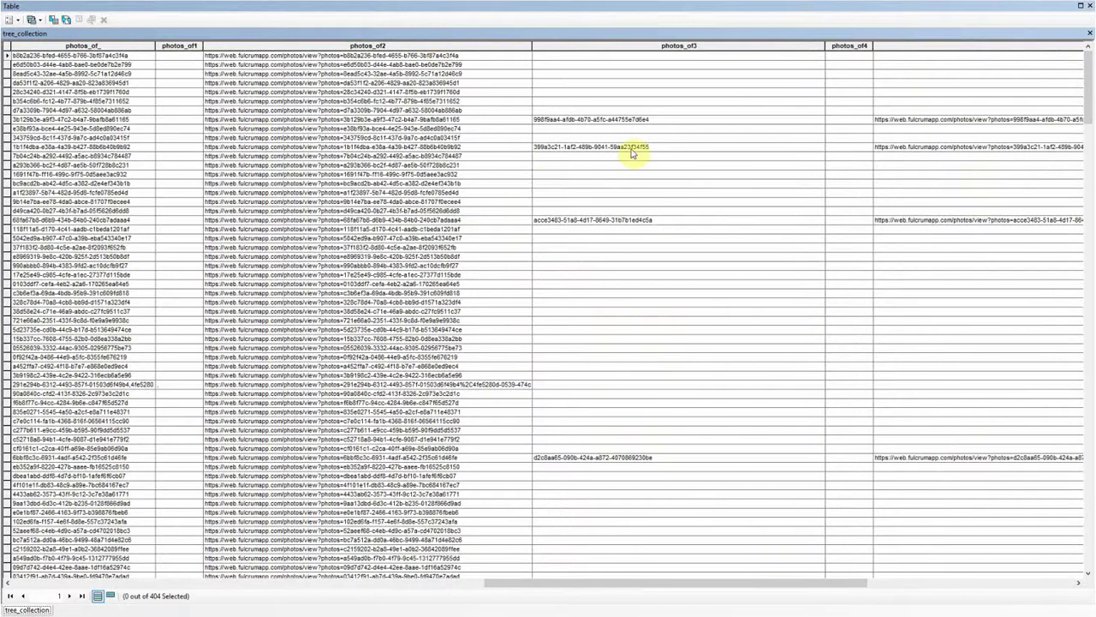
{"action": "left_click", "coordinate": [1089, 6]}
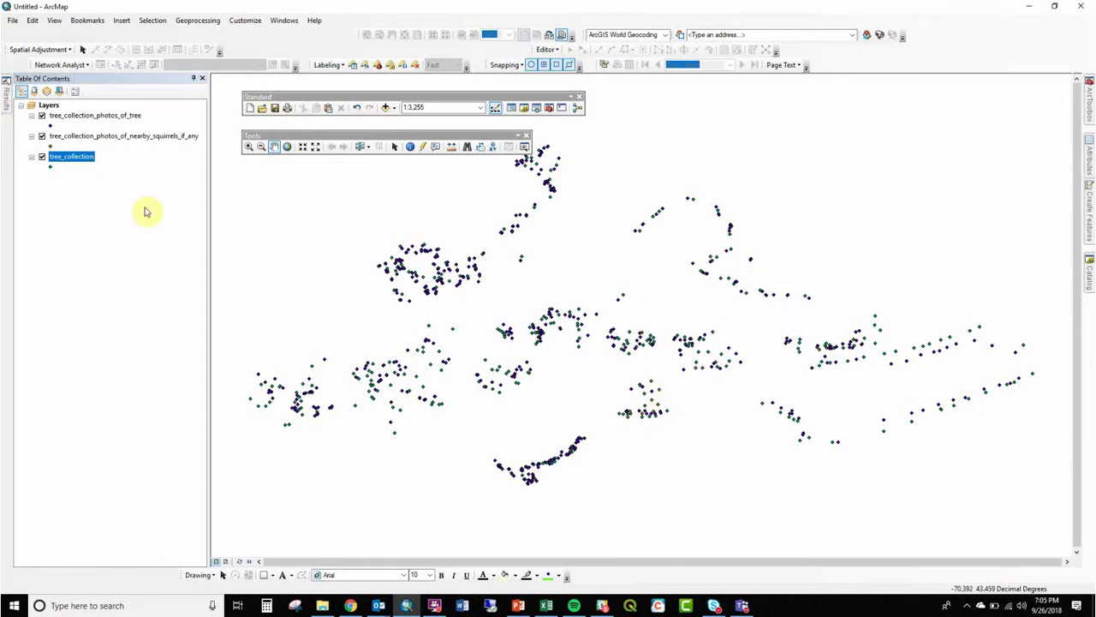
Set the tree_collection layer's hyperlinks to use the photos_of2 field as URLs, and activate the Hyperlink tool
{"action": "double_click", "coordinate": [85, 157]}
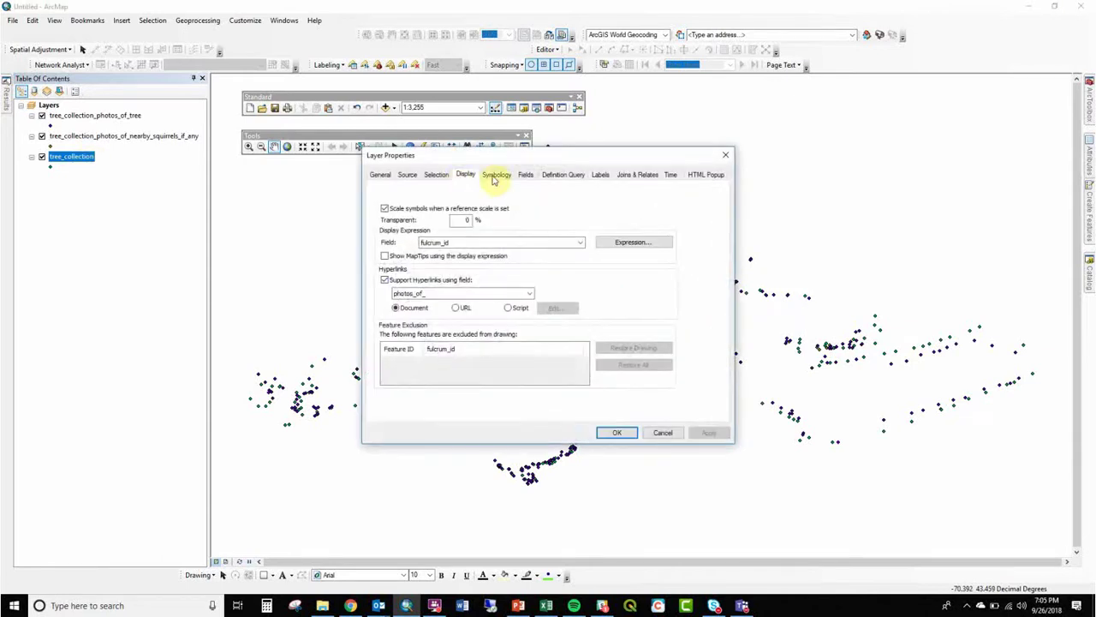
{"action": "left_click", "coordinate": [477, 292]}
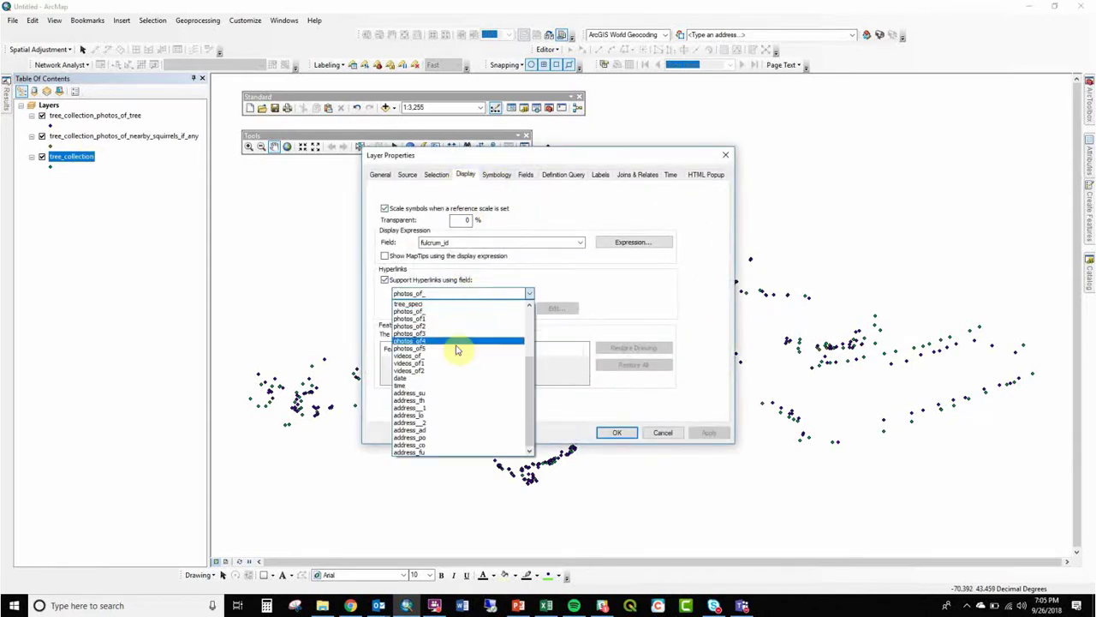
{"action": "left_click", "coordinate": [466, 326]}
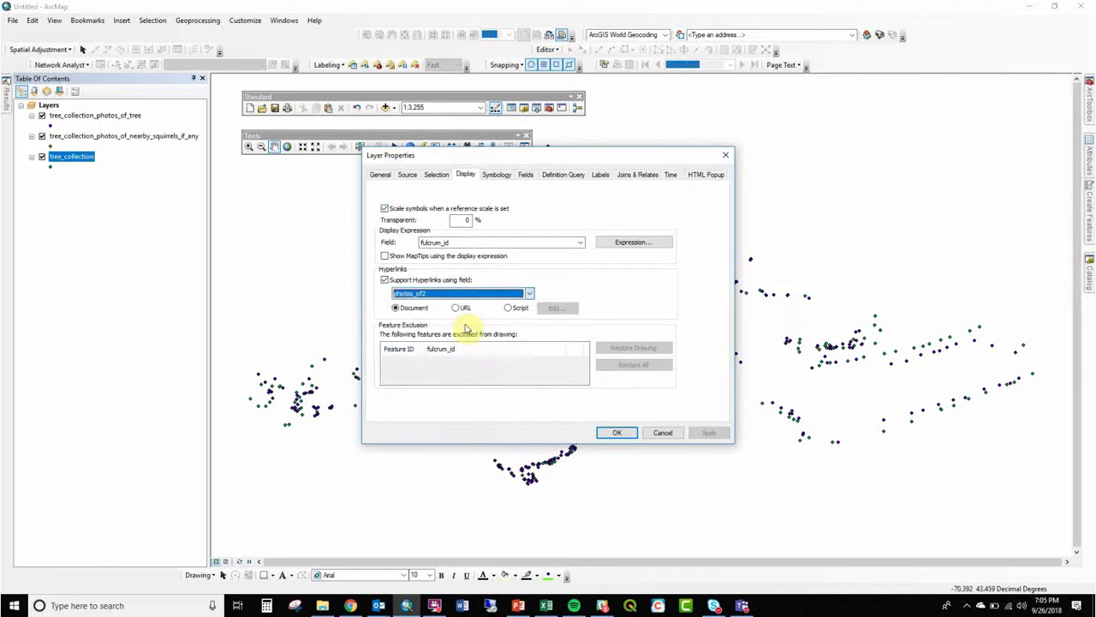
{"action": "left_click", "coordinate": [461, 309]}
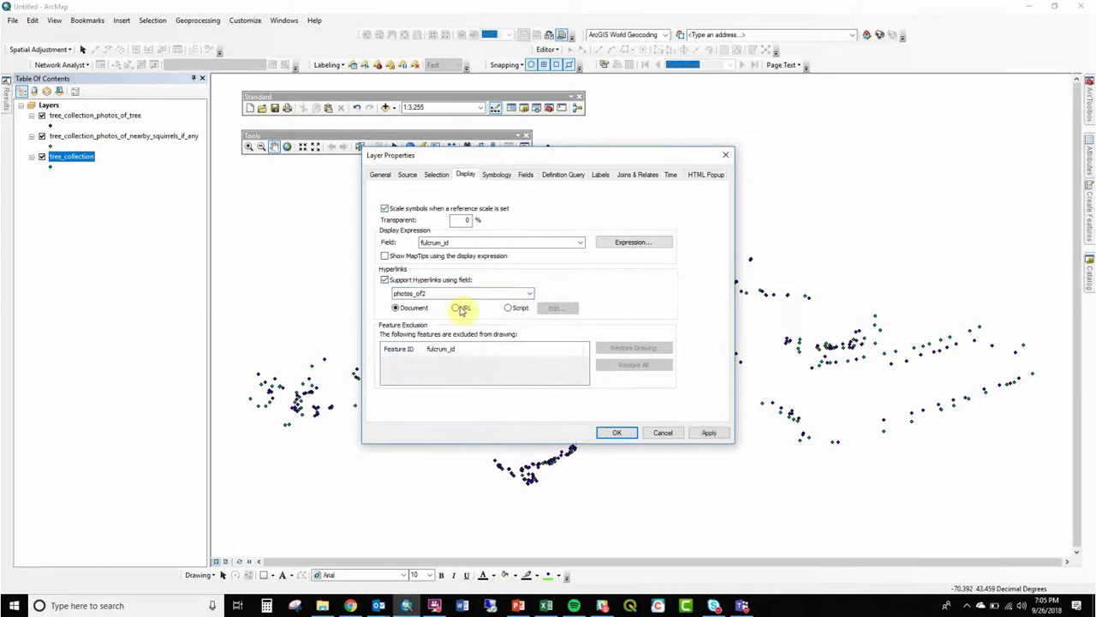
{"action": "left_click", "coordinate": [617, 434]}
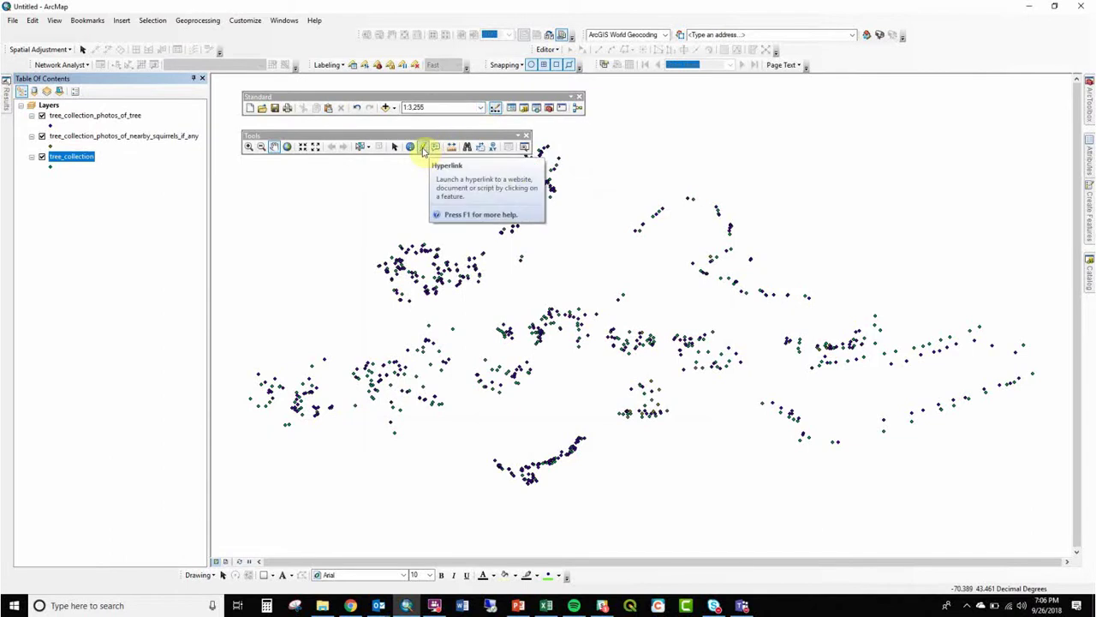
{"action": "left_click", "coordinate": [421, 147]}
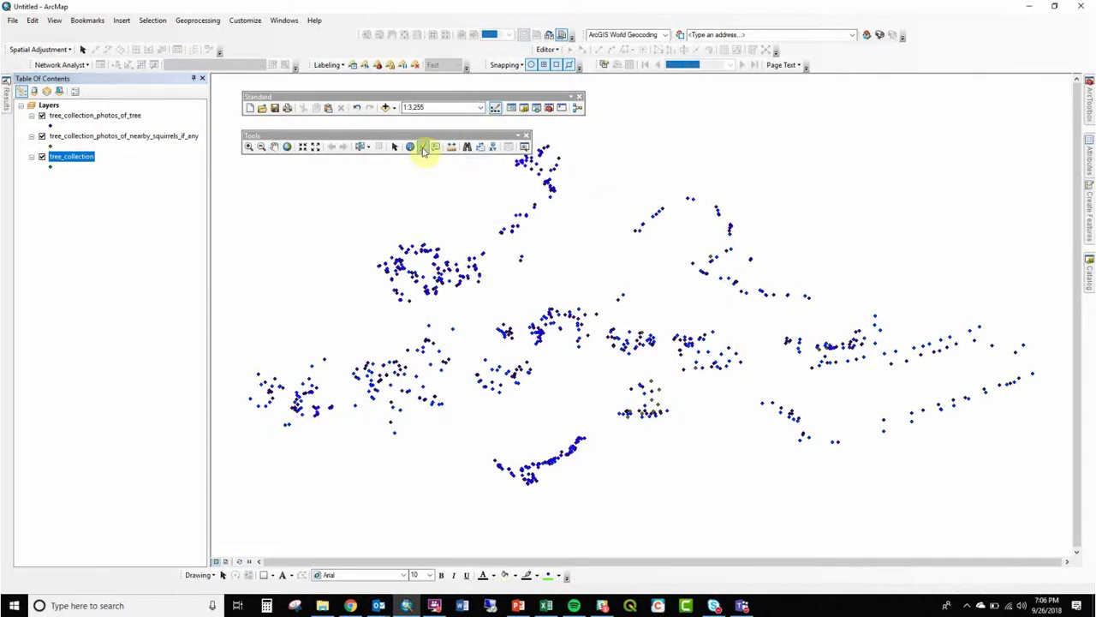
{"action": "mouse_move", "coordinate": [549, 176]}
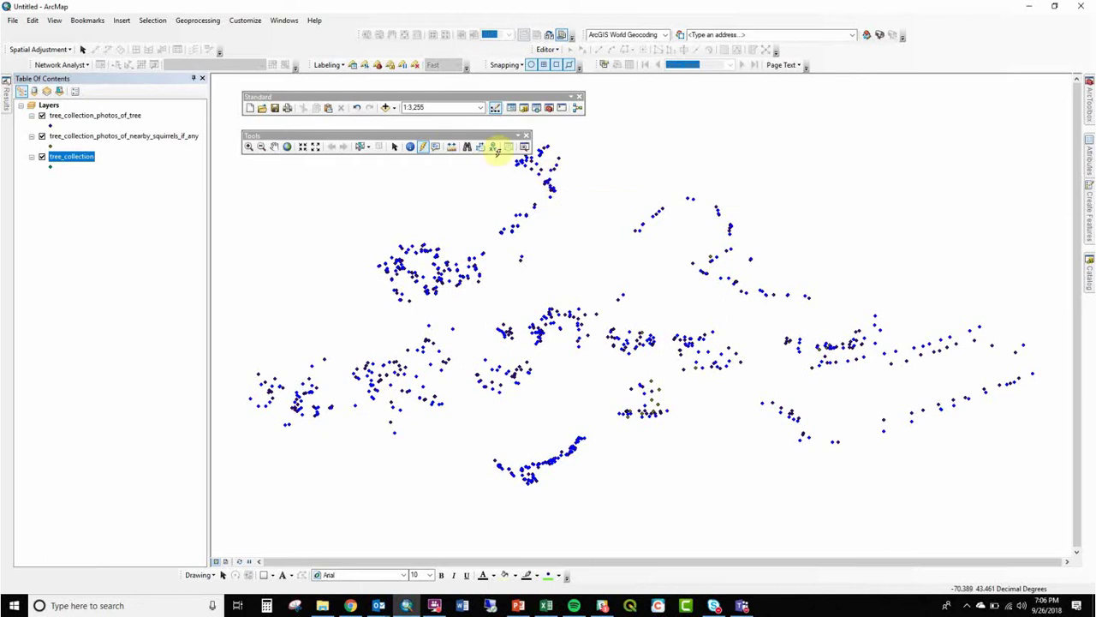
Add the World_Imagery basemap to the map from the services.arcgisonline.com GIS server in the catalog
{"action": "mouse_move", "coordinate": [1087, 272]}
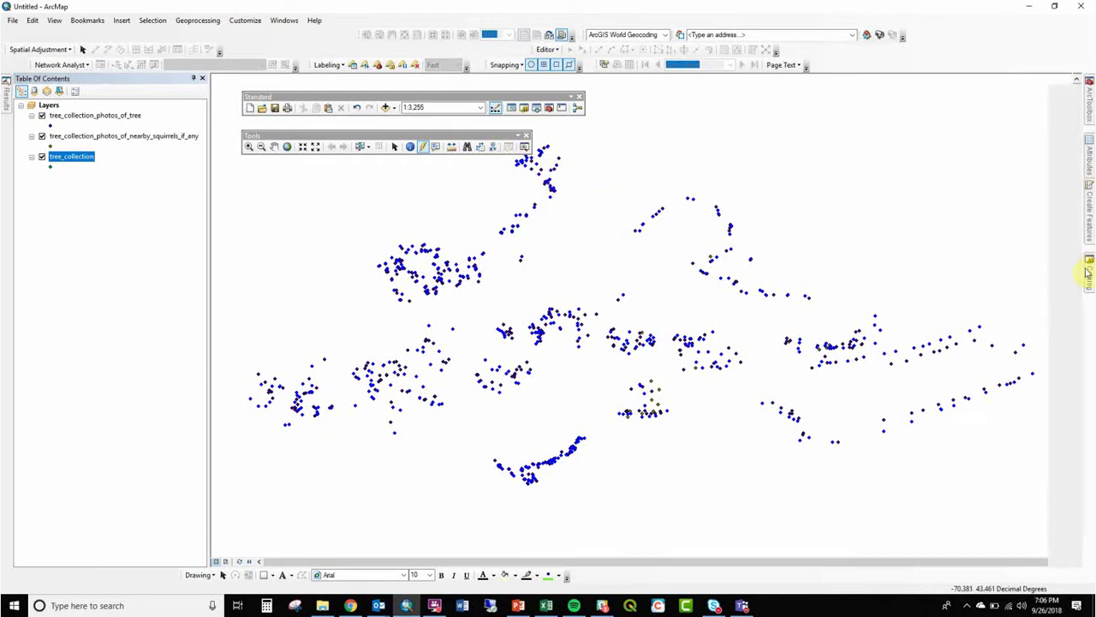
{"action": "left_click_drag", "start_coordinate": [1074, 368], "coordinate": [1076, 383]}
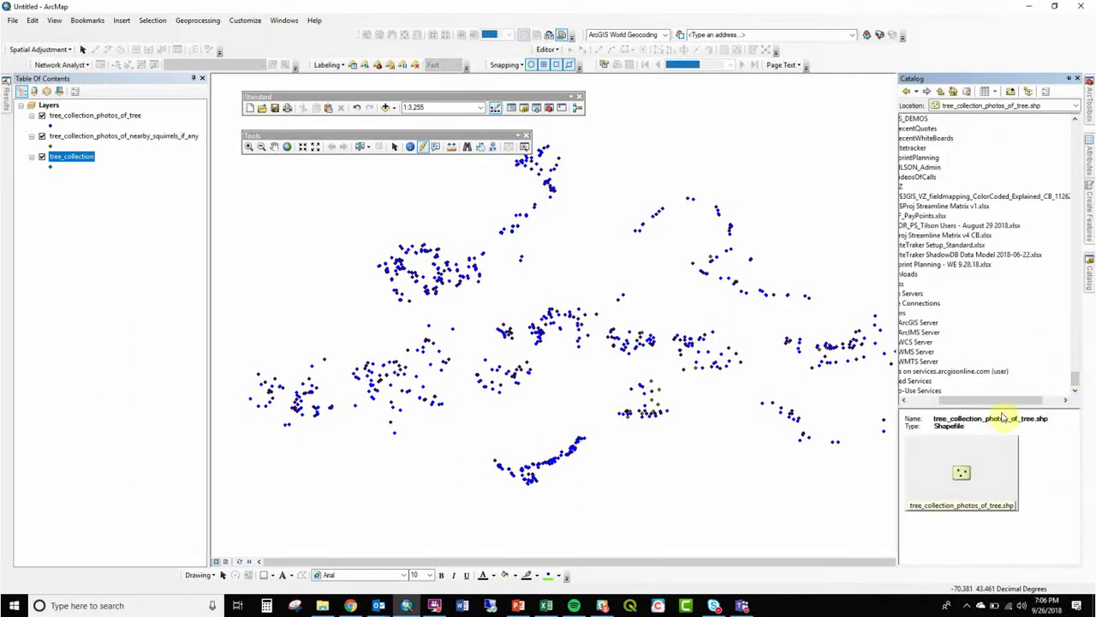
{"action": "left_click_drag", "start_coordinate": [991, 402], "coordinate": [960, 403]}
{"action": "left_click", "coordinate": [942, 371]}
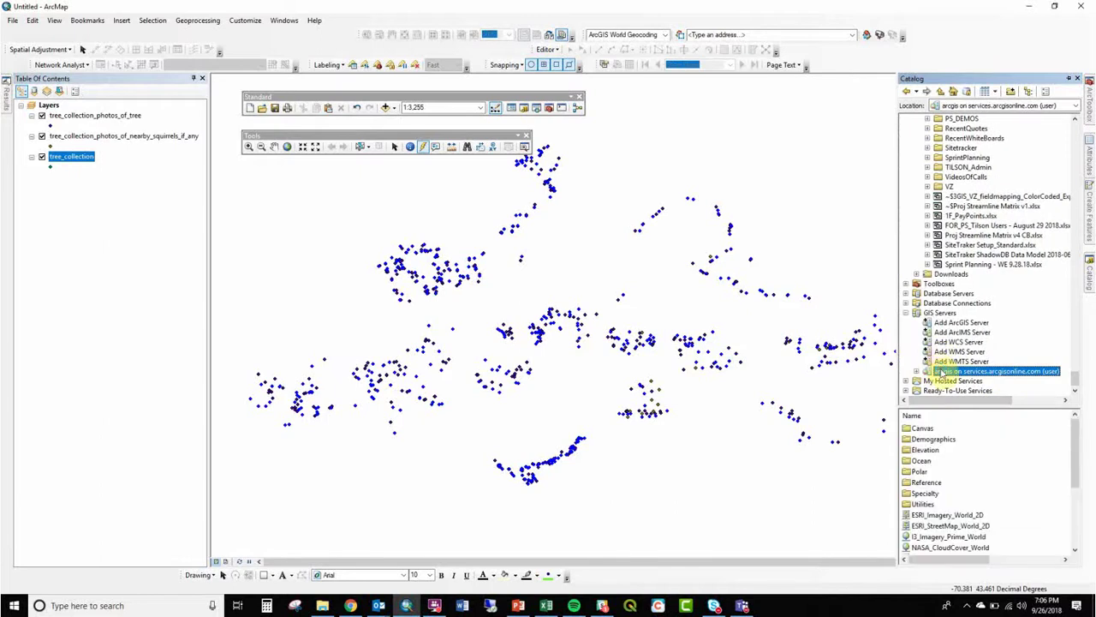
{"action": "left_click", "coordinate": [918, 372]}
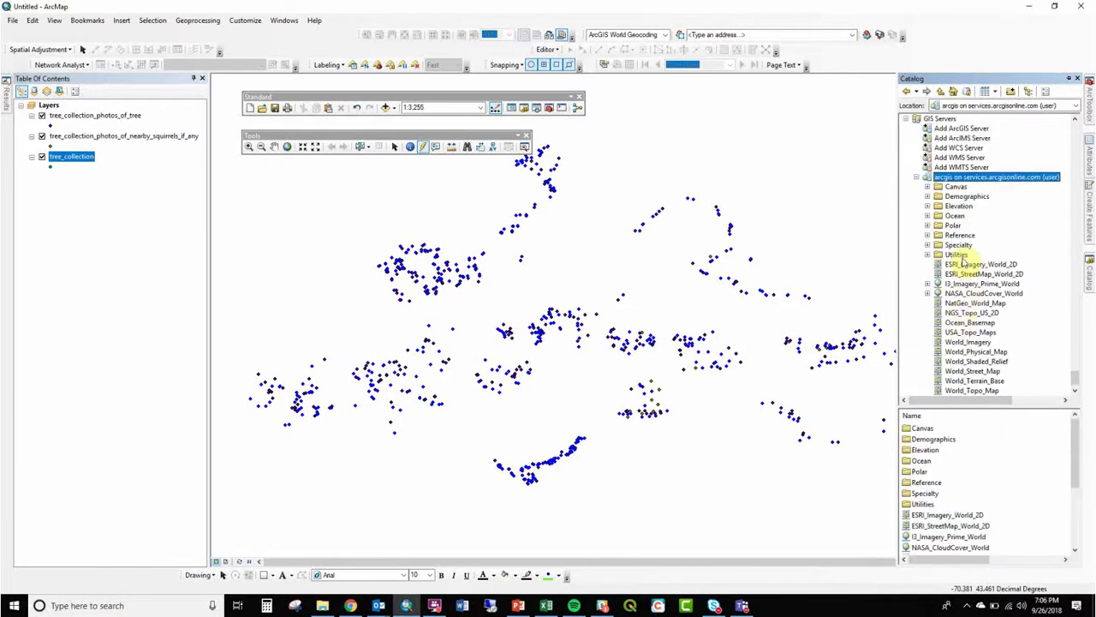
{"action": "mouse_move", "coordinate": [966, 344]}
{"action": "left_mouse_down"}
{"action": "mouse_move", "coordinate": [810, 360]}
{"action": "mouse_move", "coordinate": [680, 324]}
{"action": "left_mouse_up"}
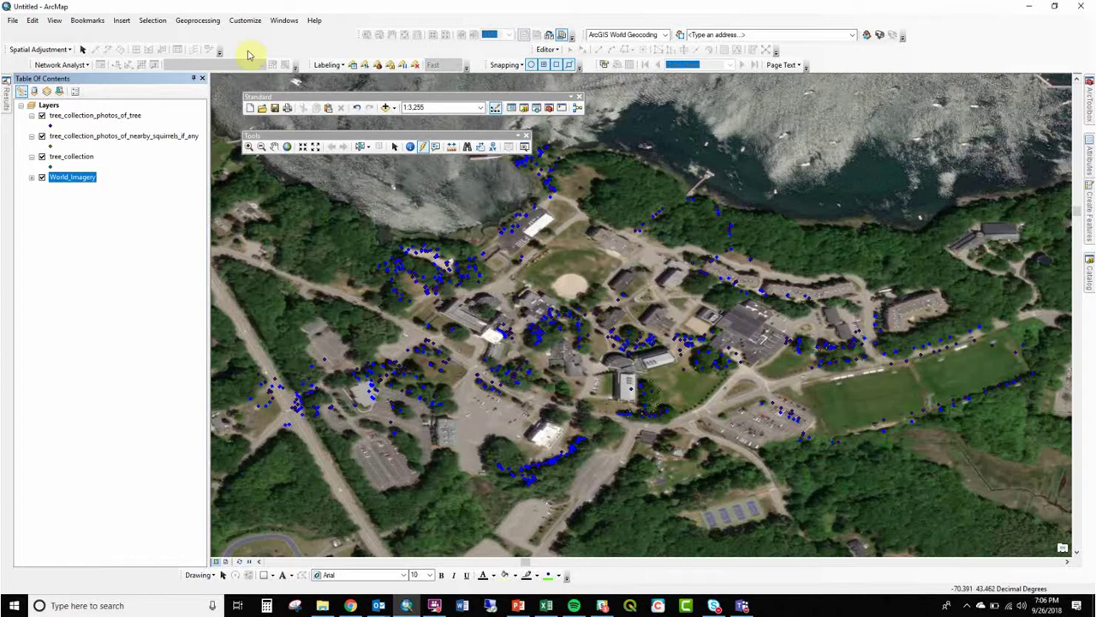
Change the tree_collection point symbol to the large yellow circle with size 8, with the map showing the pier area
{"action": "left_click", "coordinate": [248, 146]}
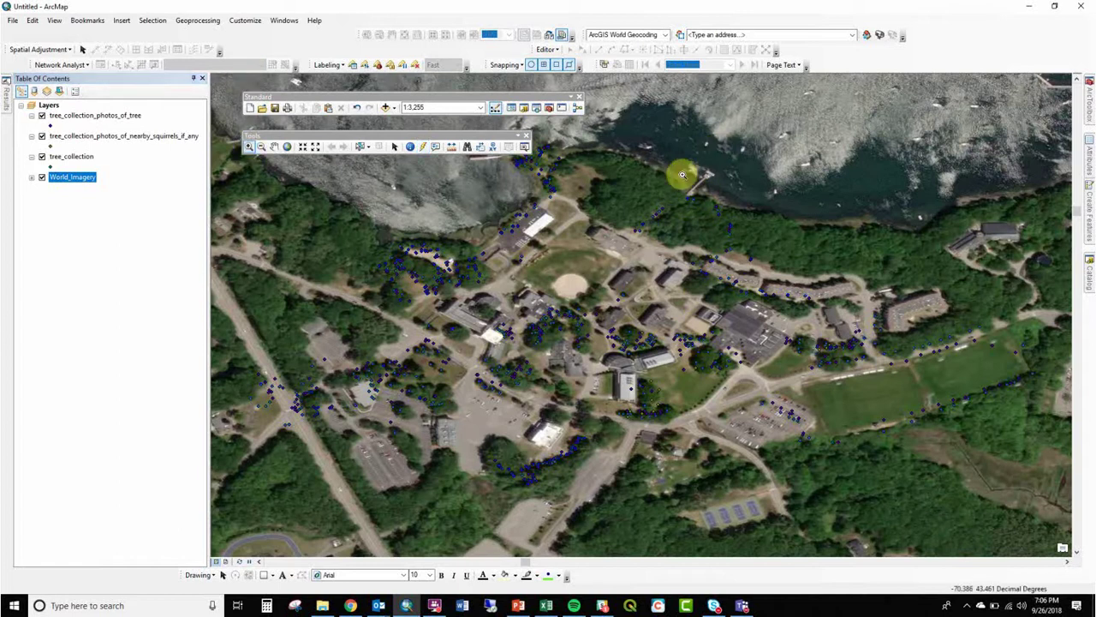
{"action": "left_click_drag", "start_coordinate": [682, 174], "coordinate": [708, 208]}
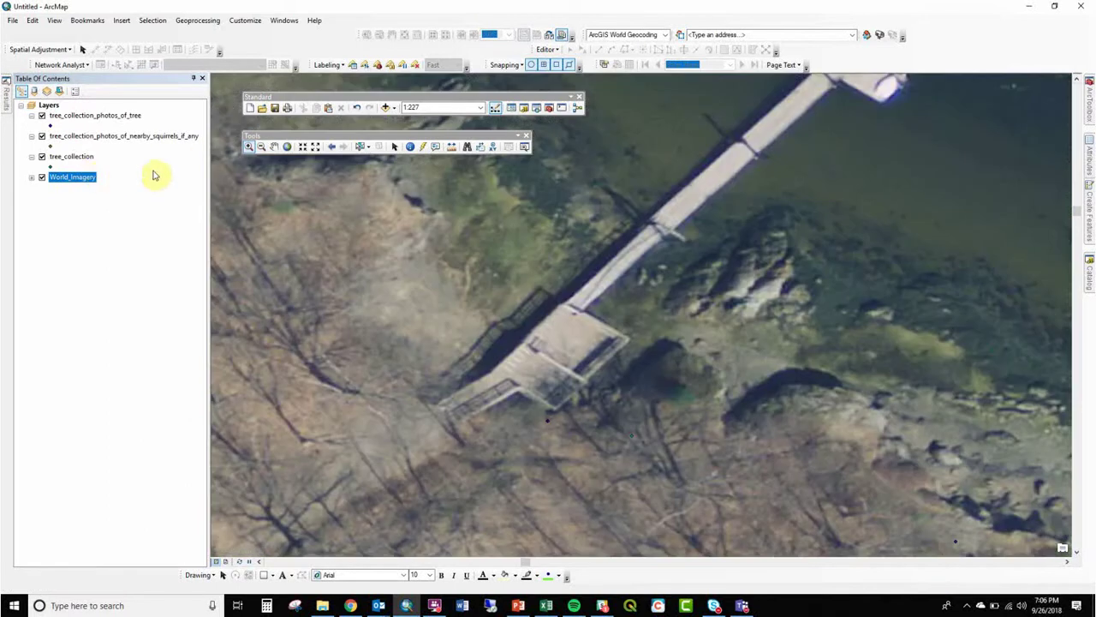
{"action": "left_click", "coordinate": [315, 147]}
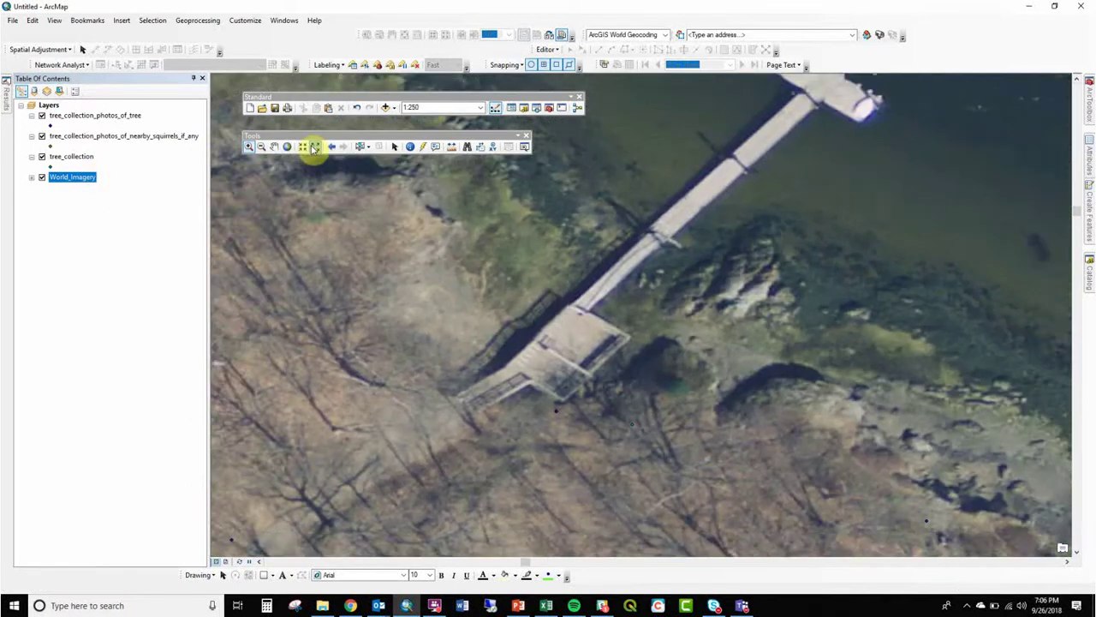
{"action": "left_click", "coordinate": [315, 148]}
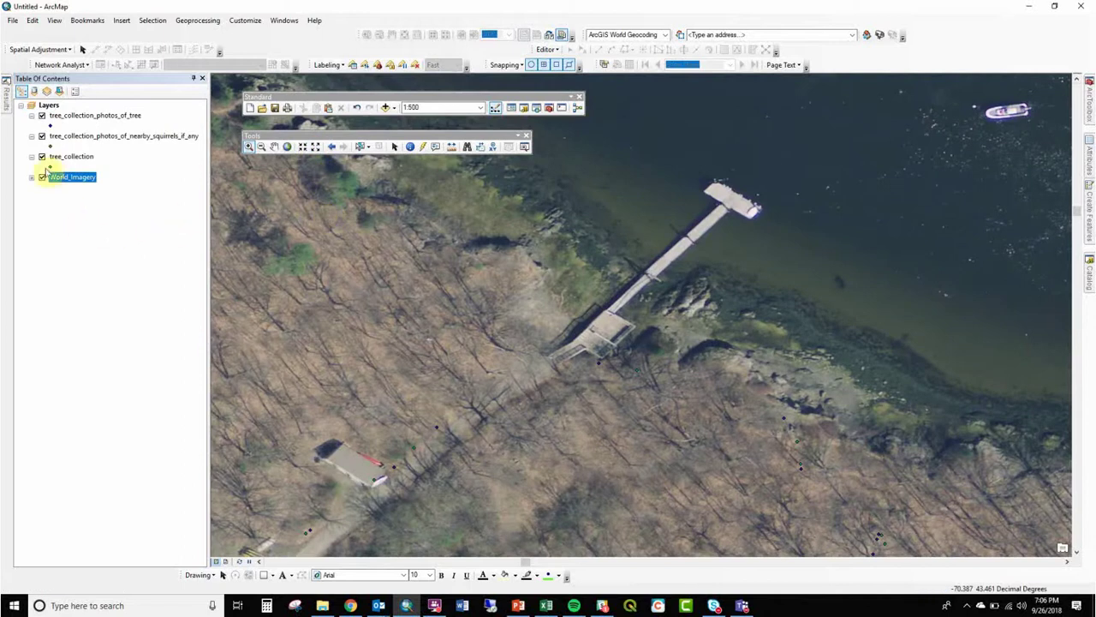
{"action": "left_click", "coordinate": [49, 167]}
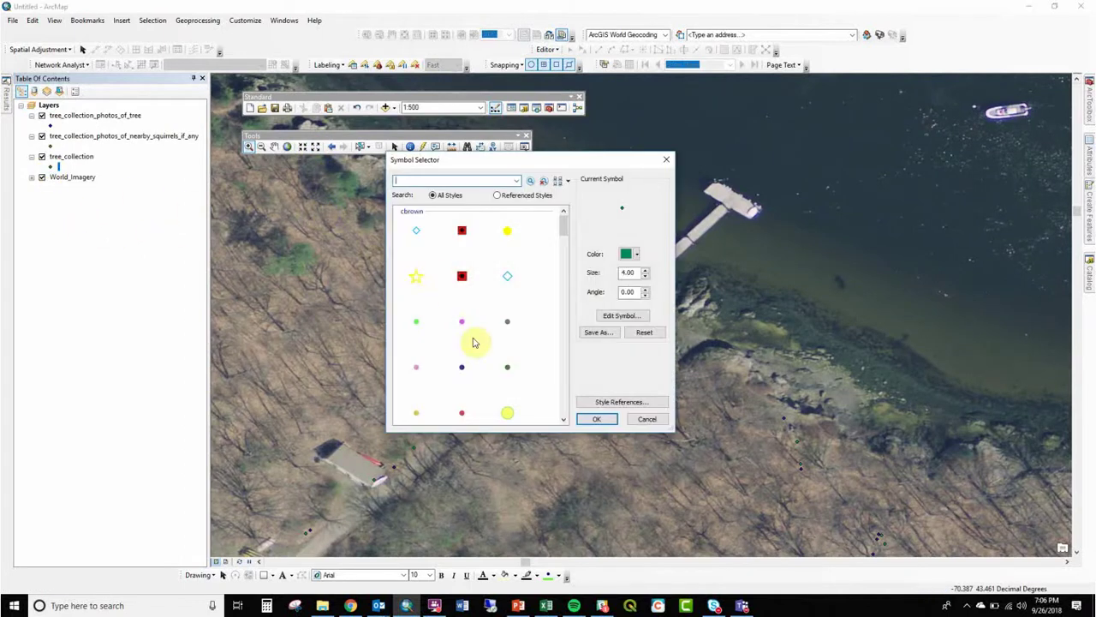
{"action": "left_click", "coordinate": [506, 412]}
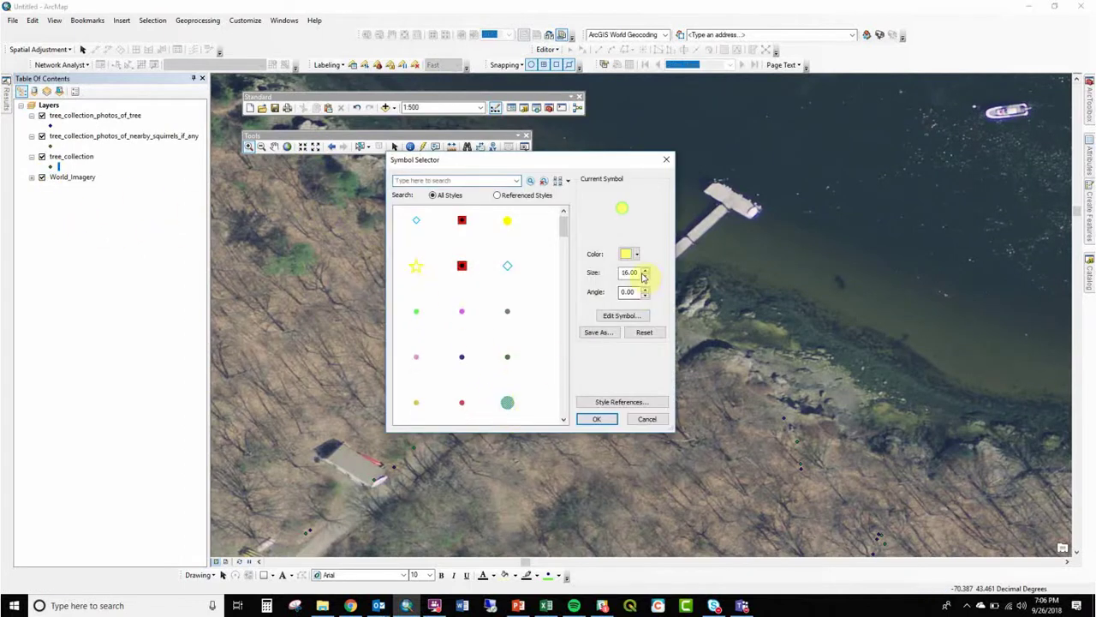
{"action": "type", "text": "8"}
{"action": "key", "text": "Return"}
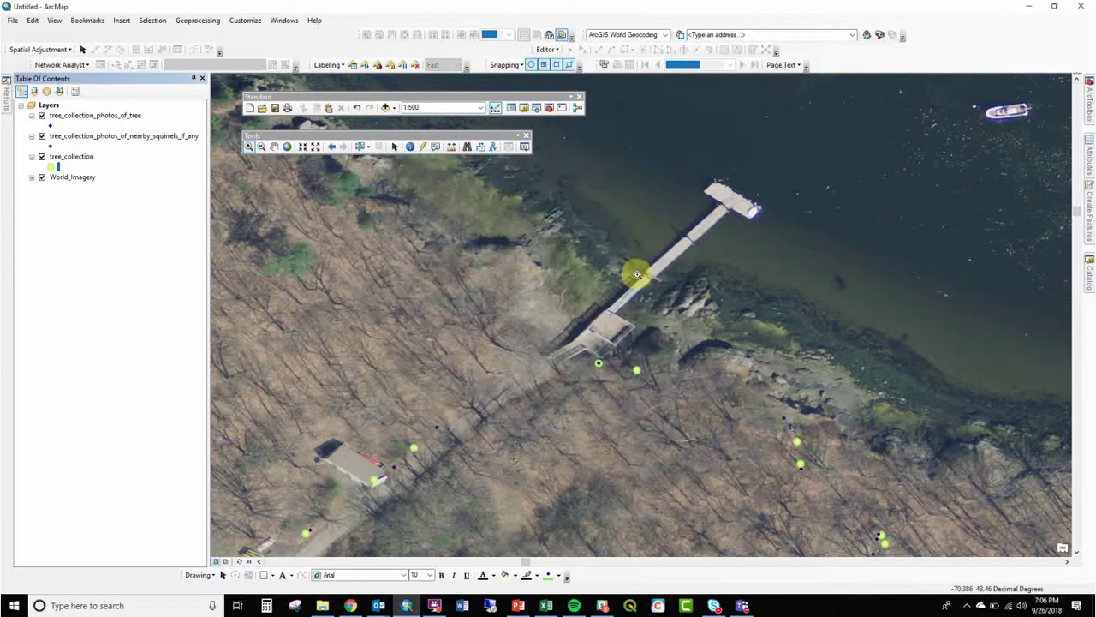
Test the hyperlinks by opening the web photos of two tree points near the pier, returning to the map each time
{"action": "left_click", "coordinate": [422, 146]}
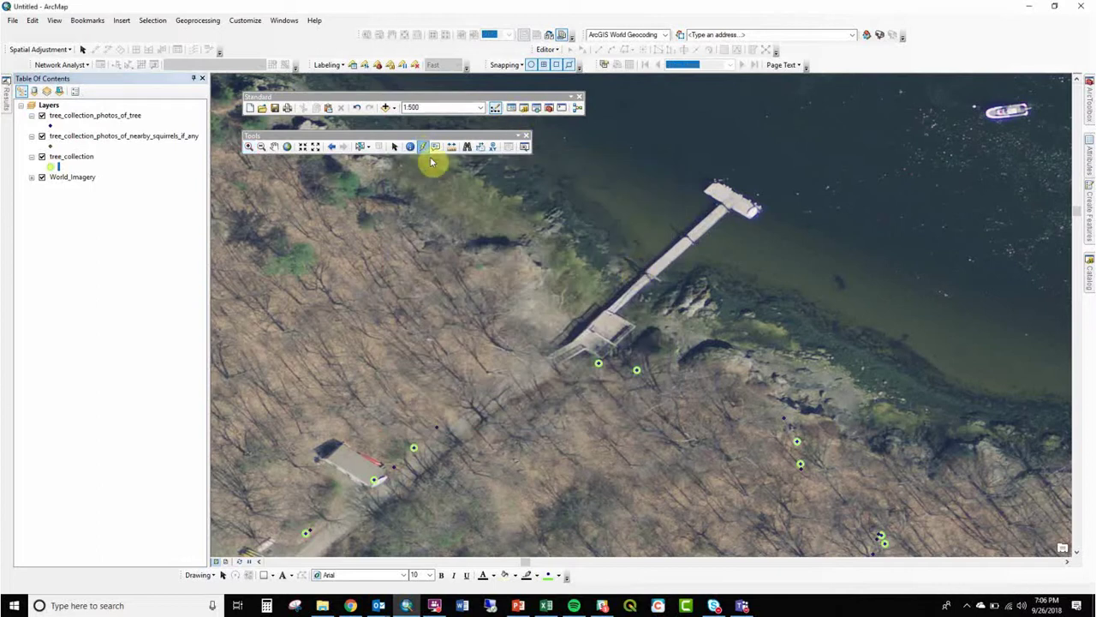
{"action": "left_click", "coordinate": [637, 367]}
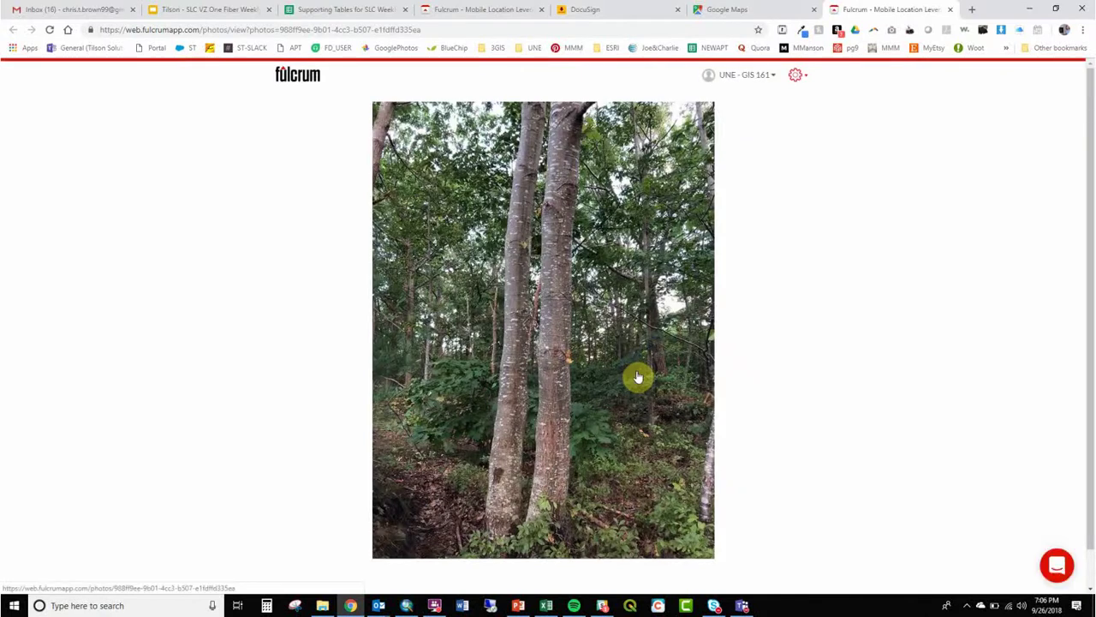
{"action": "left_click", "coordinate": [1027, 9]}
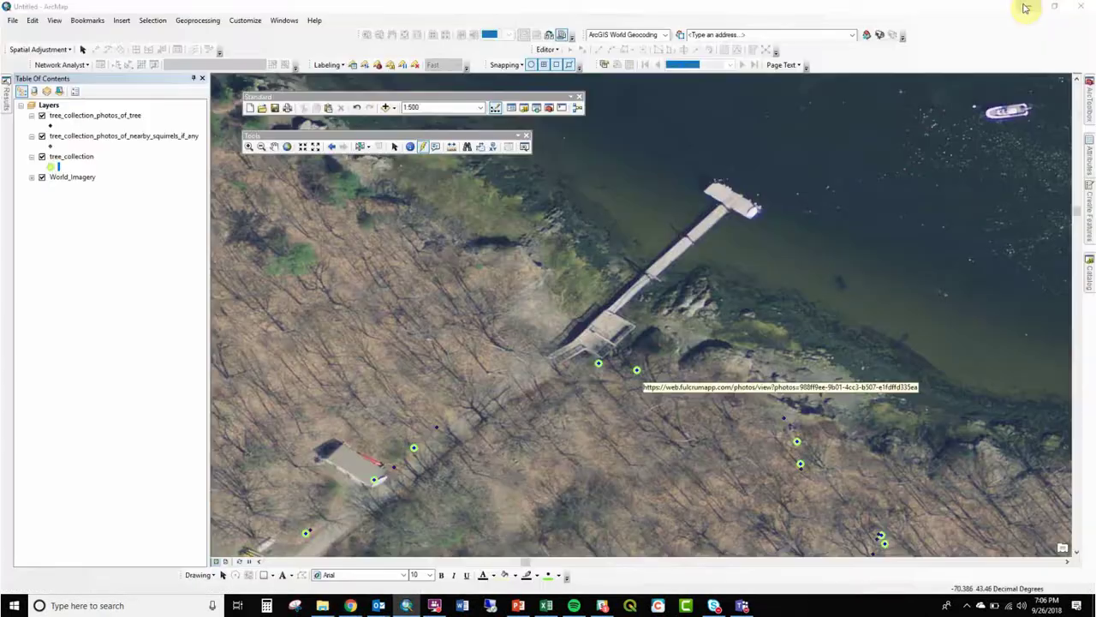
{"action": "left_click", "coordinate": [416, 449]}
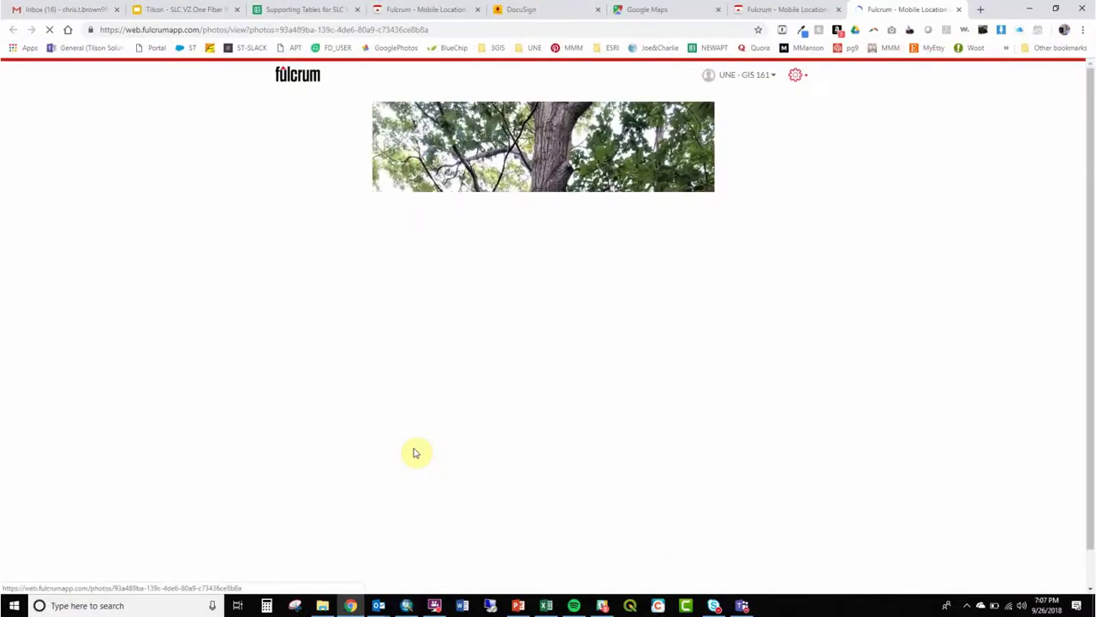
{"action": "left_click", "coordinate": [1032, 11]}
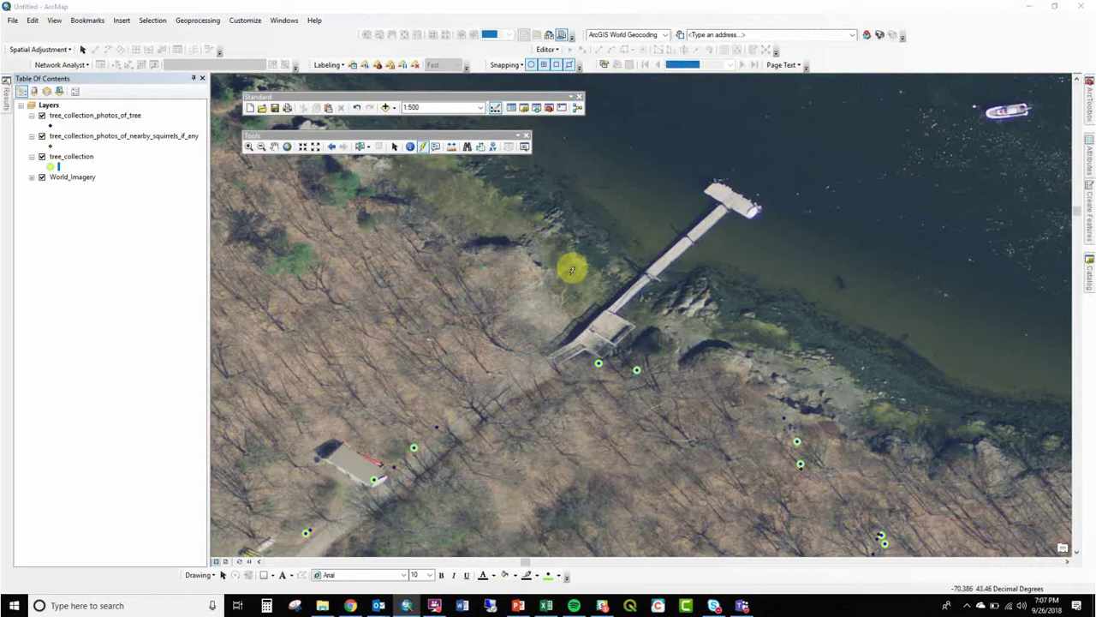
Review the tree_collection layer's hyperlink settings without changing them, and examine the photos_of2 web addresses in its attribute table
{"action": "double_click", "coordinate": [71, 156]}
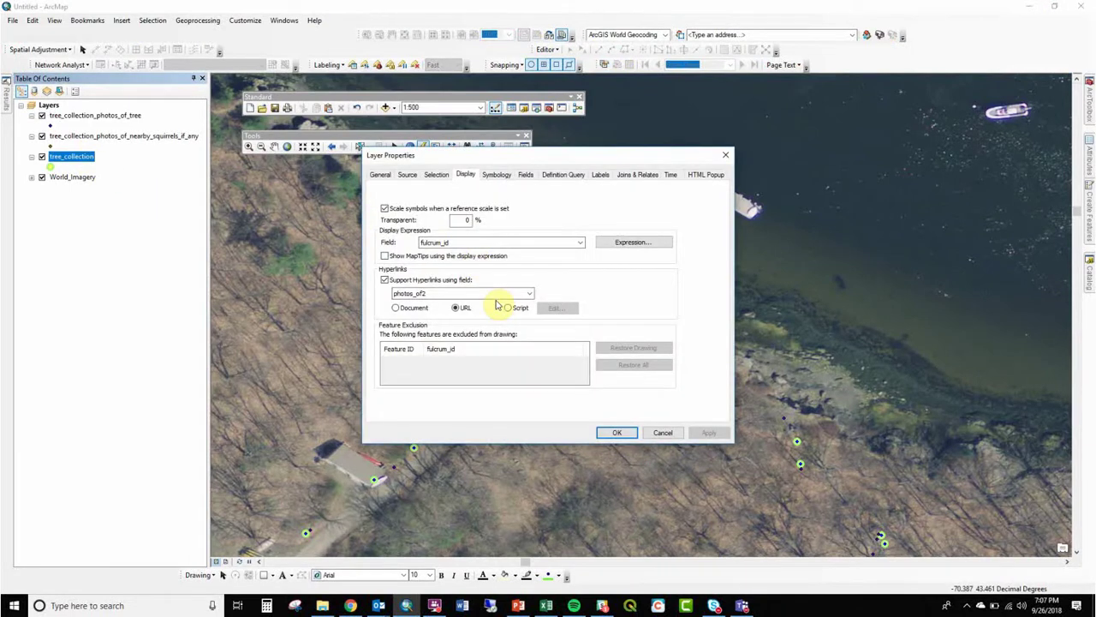
{"action": "left_click", "coordinate": [664, 432]}
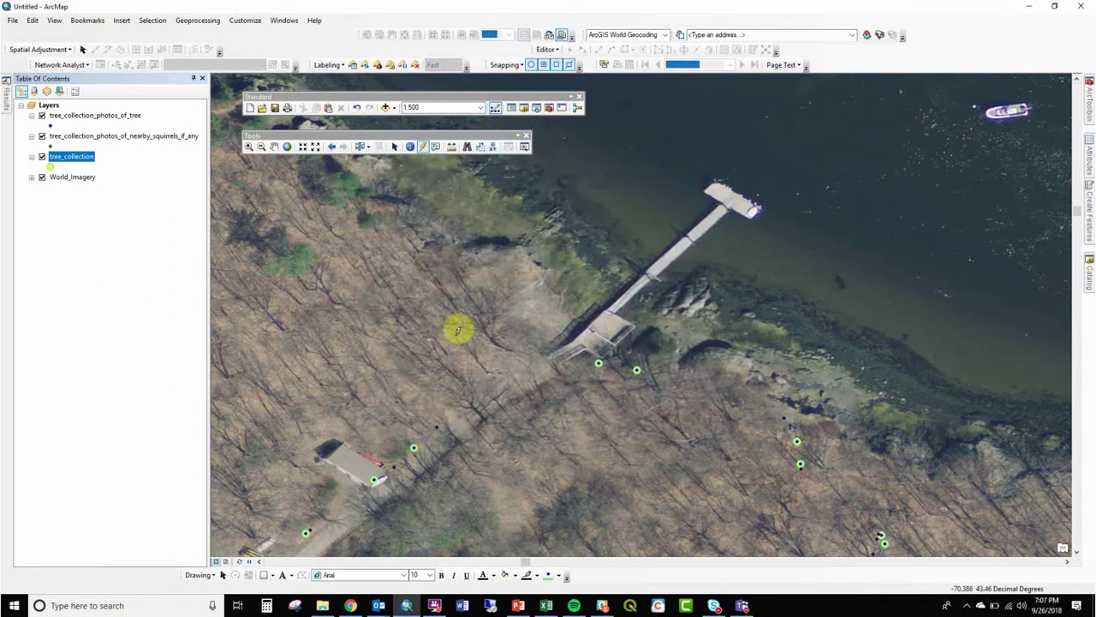
{"action": "right_click", "coordinate": [73, 159]}
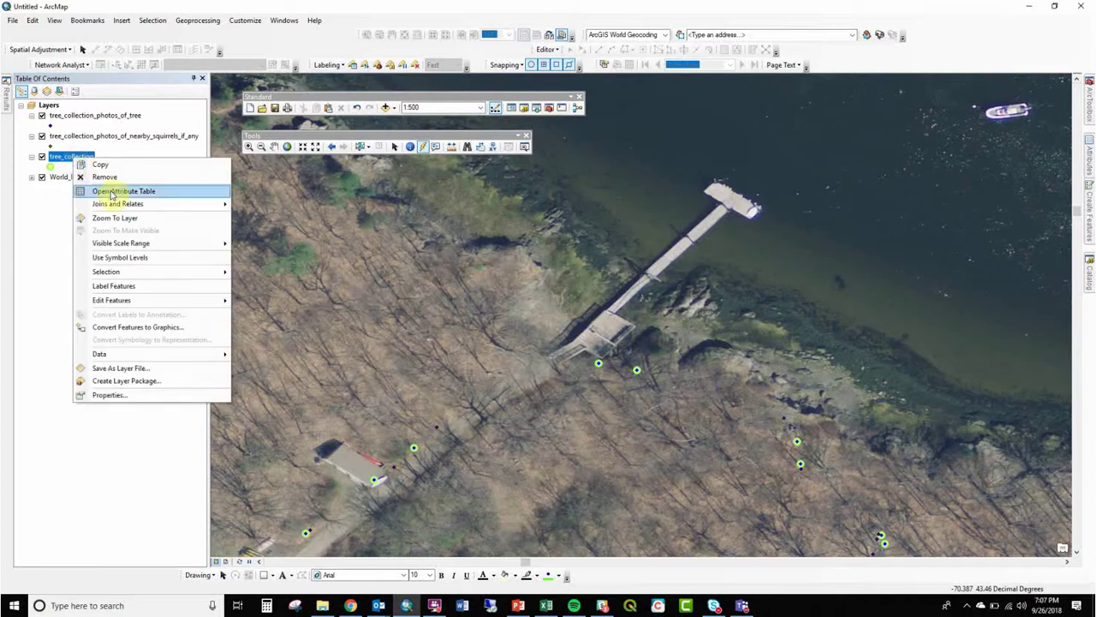
{"action": "left_click", "coordinate": [112, 191]}
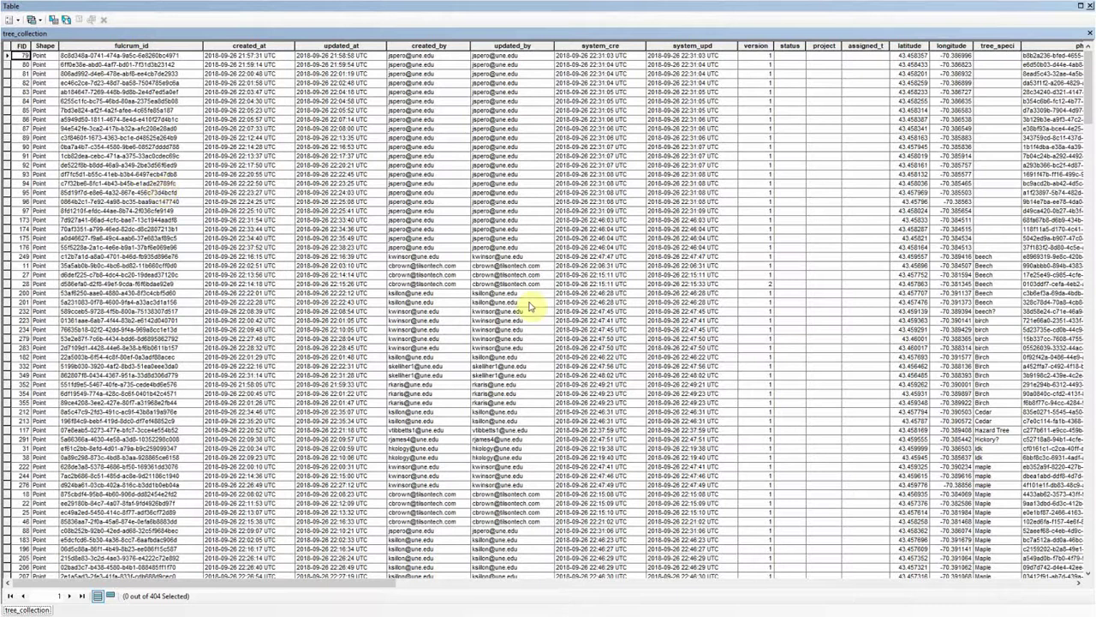
{"action": "left_click", "coordinate": [791, 585]}
{"action": "left_click", "coordinate": [433, 286]}
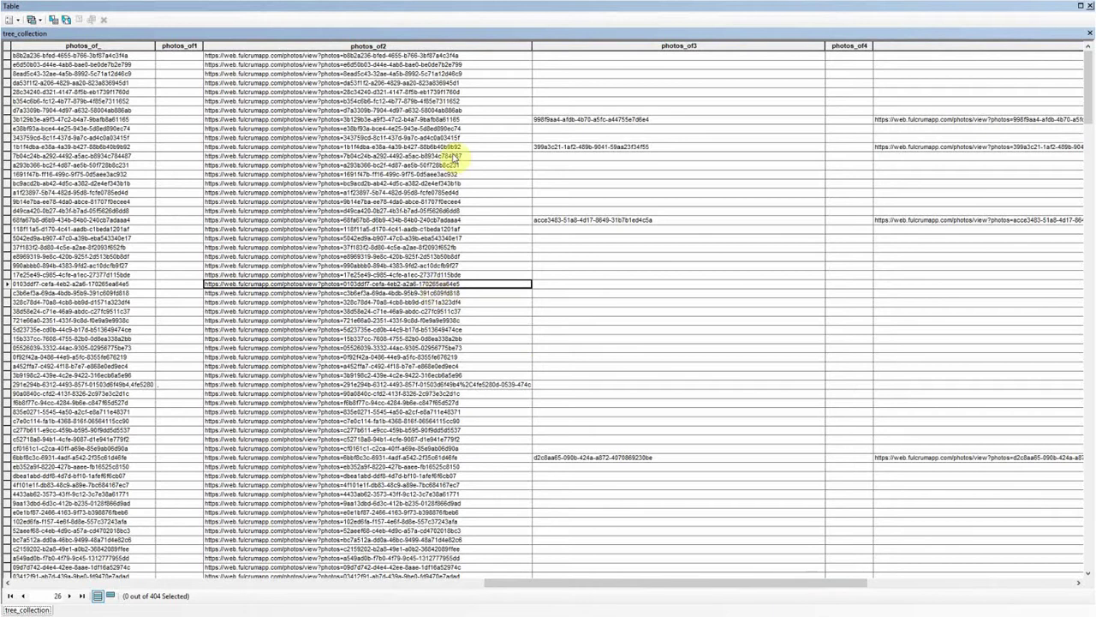
{"action": "left_click", "coordinate": [458, 157]}
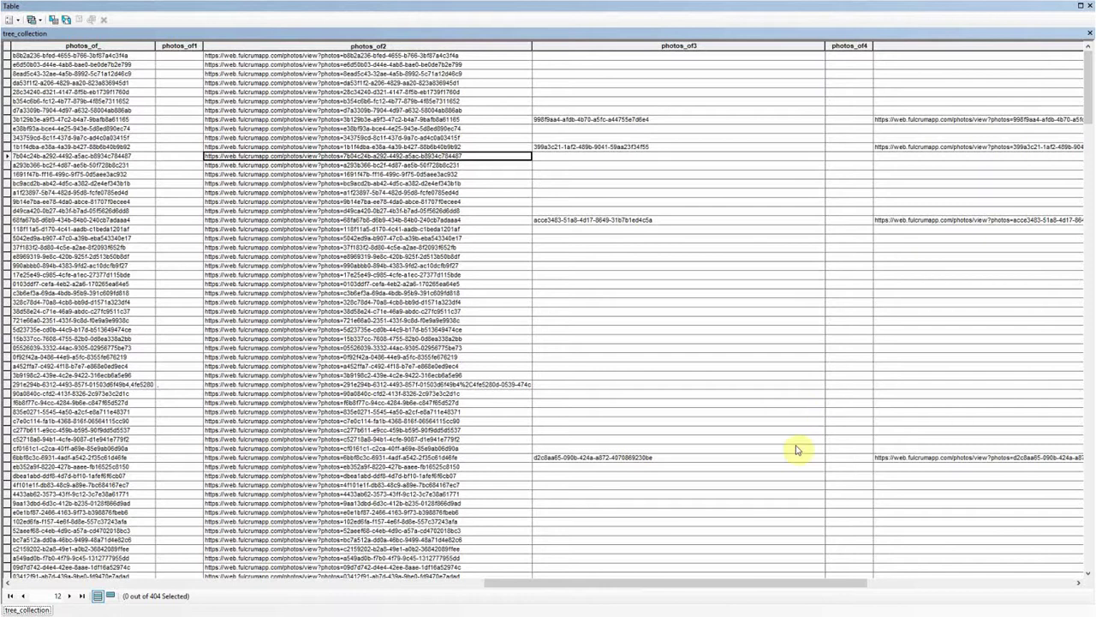
Examine the date and address fields of the tree_collection attribute table, and close the table
{"action": "left_click_drag", "start_coordinate": [818, 583], "coordinate": [1013, 613]}
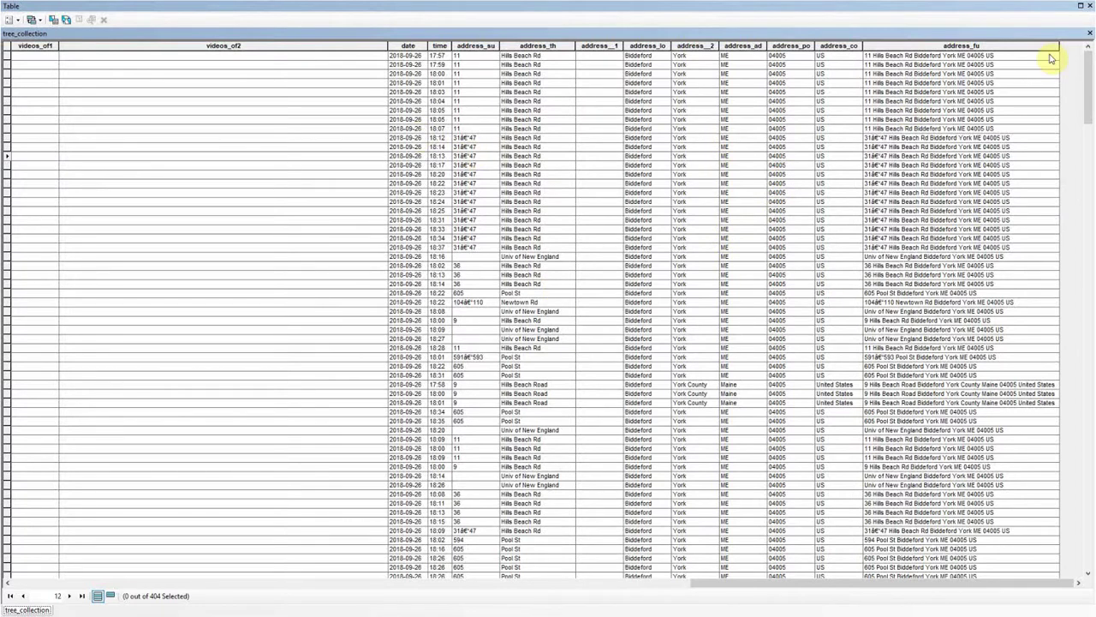
{"action": "left_click", "coordinate": [408, 46]}
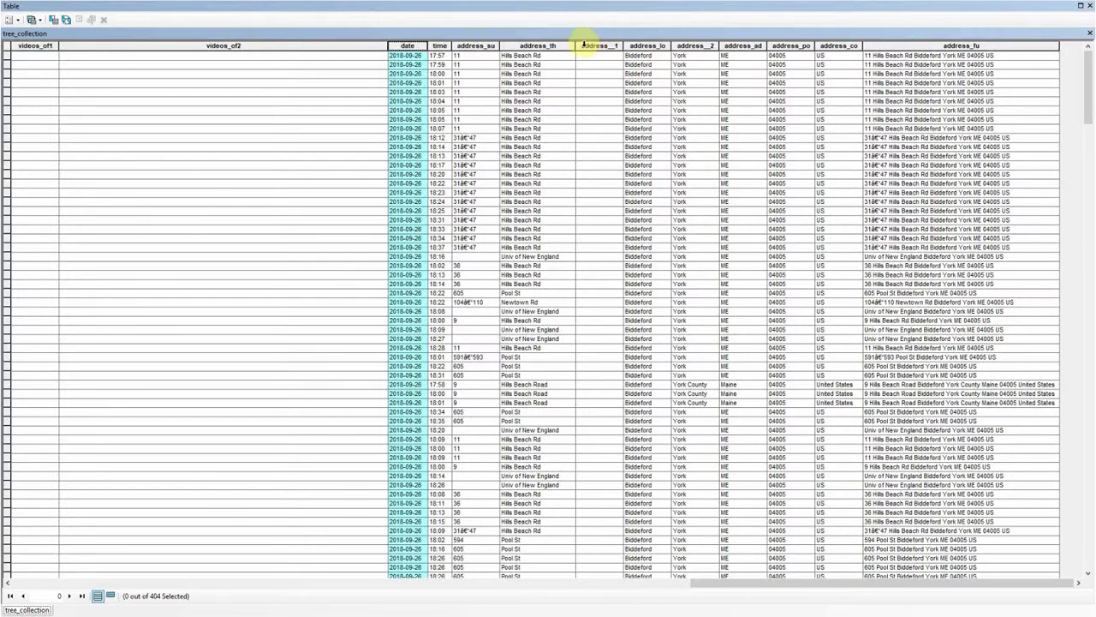
{"action": "left_click_drag", "start_coordinate": [555, 45], "coordinate": [890, 67]}
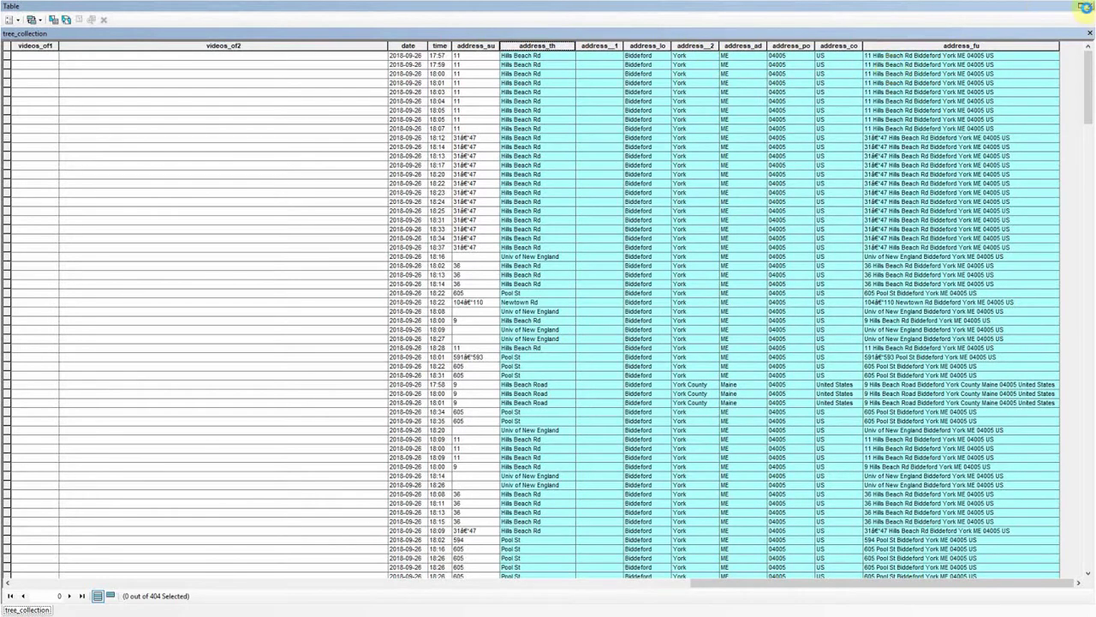
{"action": "left_click", "coordinate": [1084, 7]}
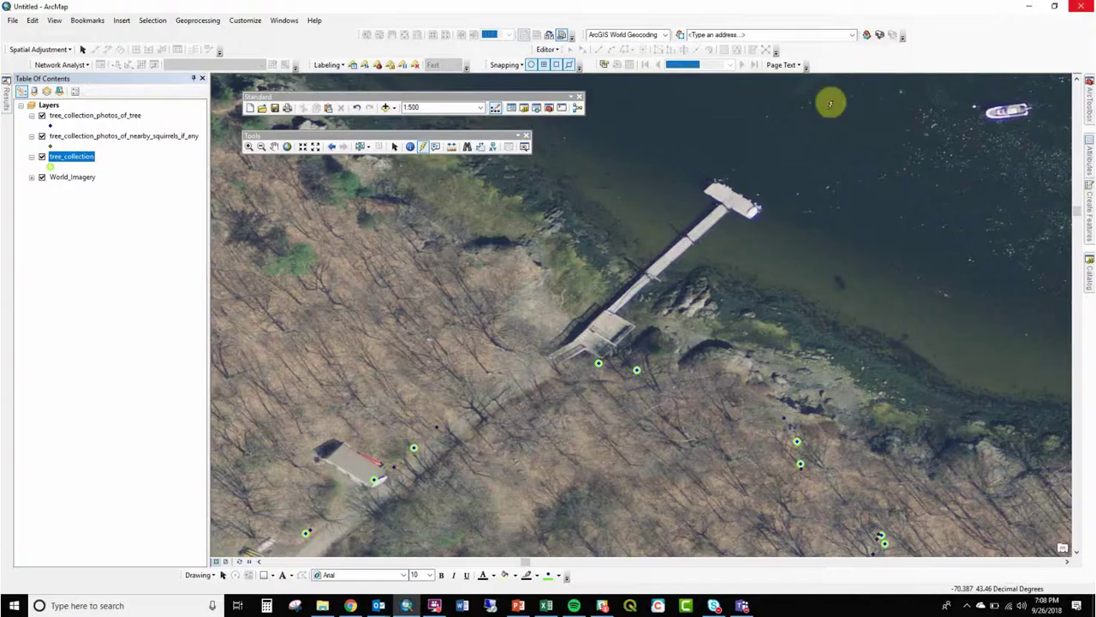
{"action": "left_click", "coordinate": [317, 151]}
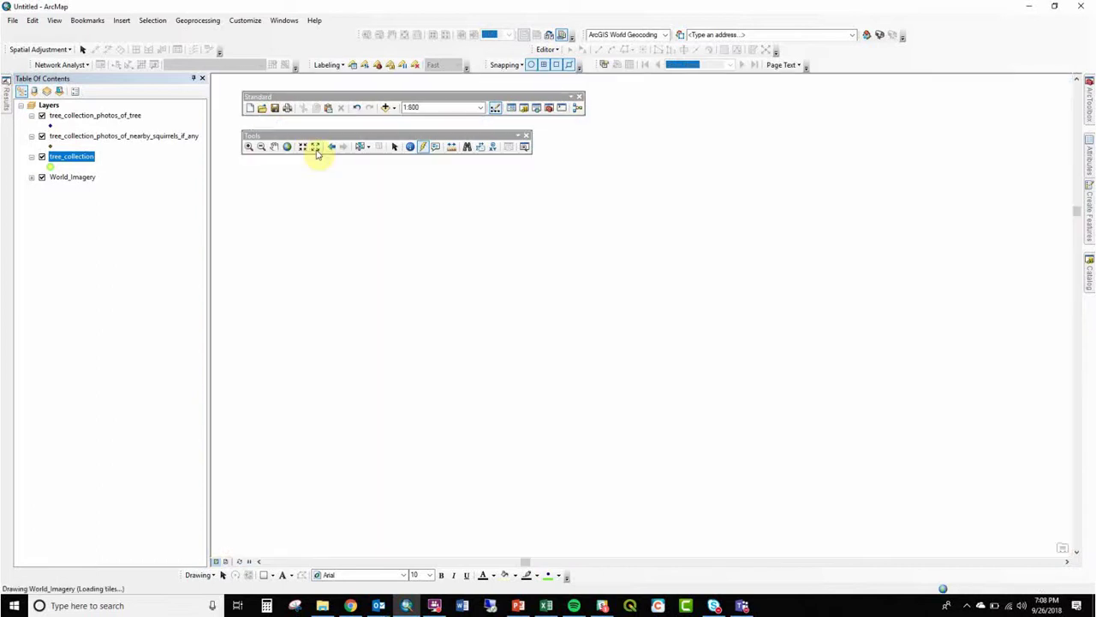
Turn off the World_Imagery layer and show the tree points across a wider area at 1:2,000
{"action": "left_click", "coordinate": [317, 151]}
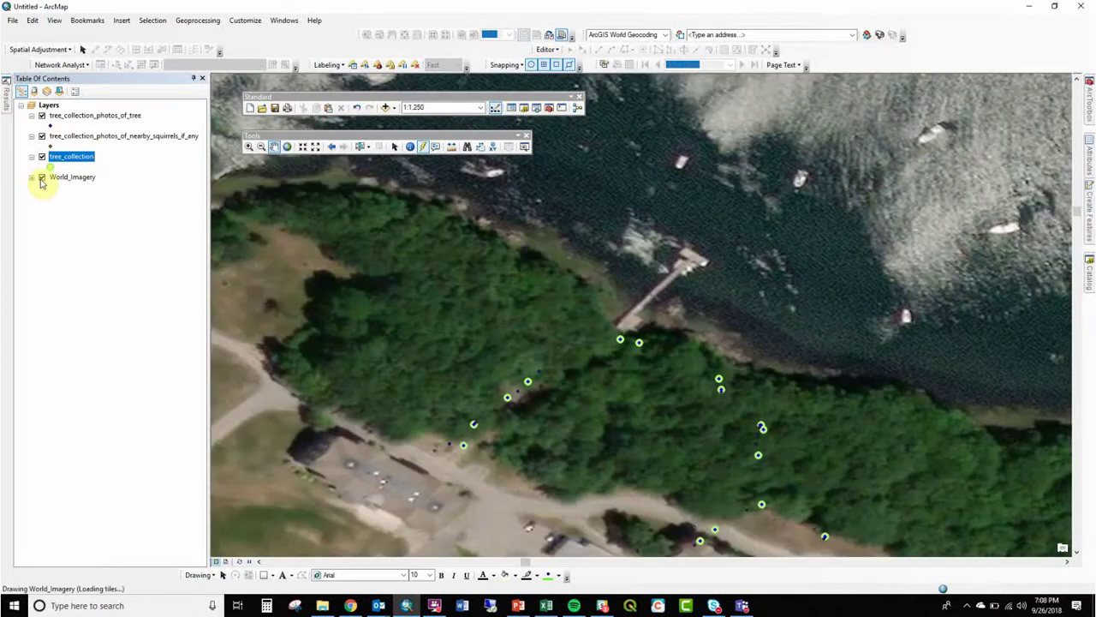
{"action": "left_click", "coordinate": [41, 178]}
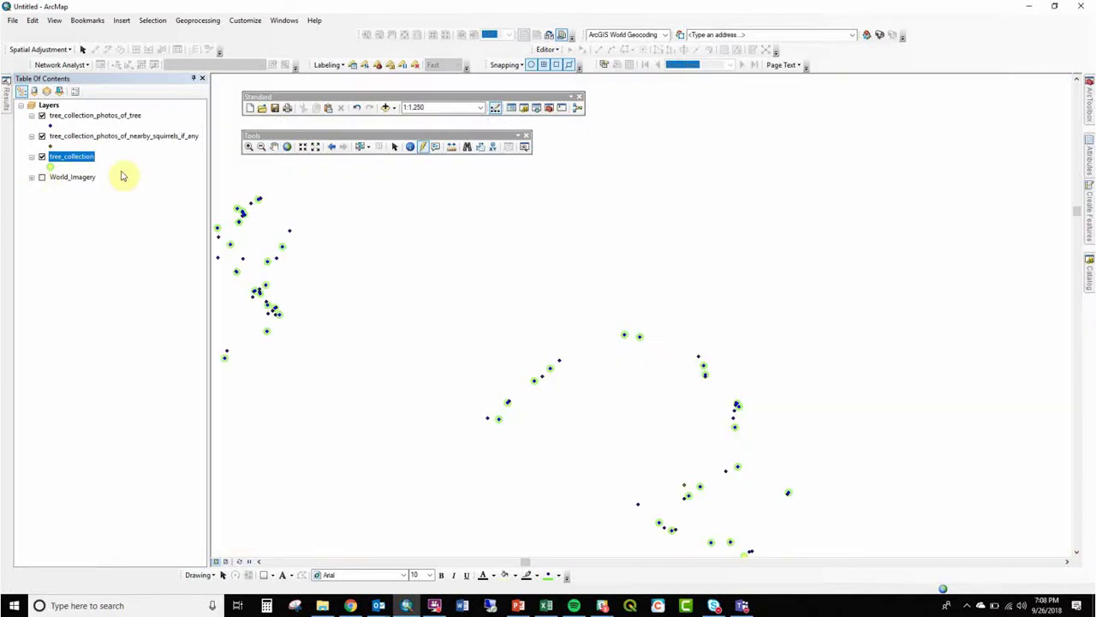
{"action": "left_click", "coordinate": [317, 150]}
{"action": "left_click", "coordinate": [317, 151]}
{"action": "left_click", "coordinate": [274, 146]}
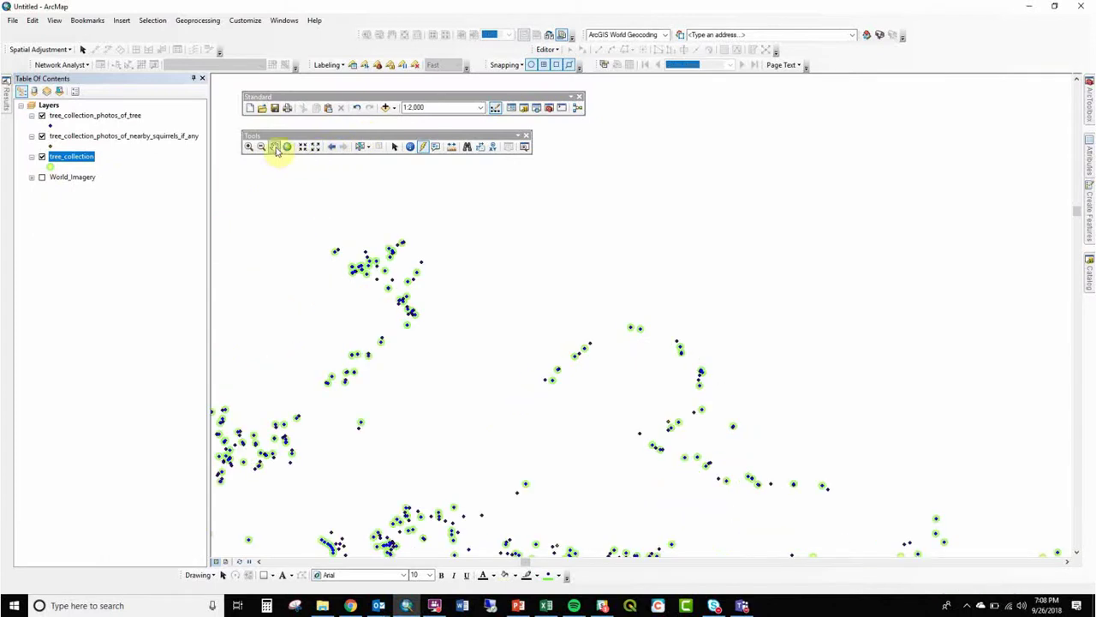
{"action": "left_click_drag", "start_coordinate": [417, 391], "coordinate": [521, 200]}
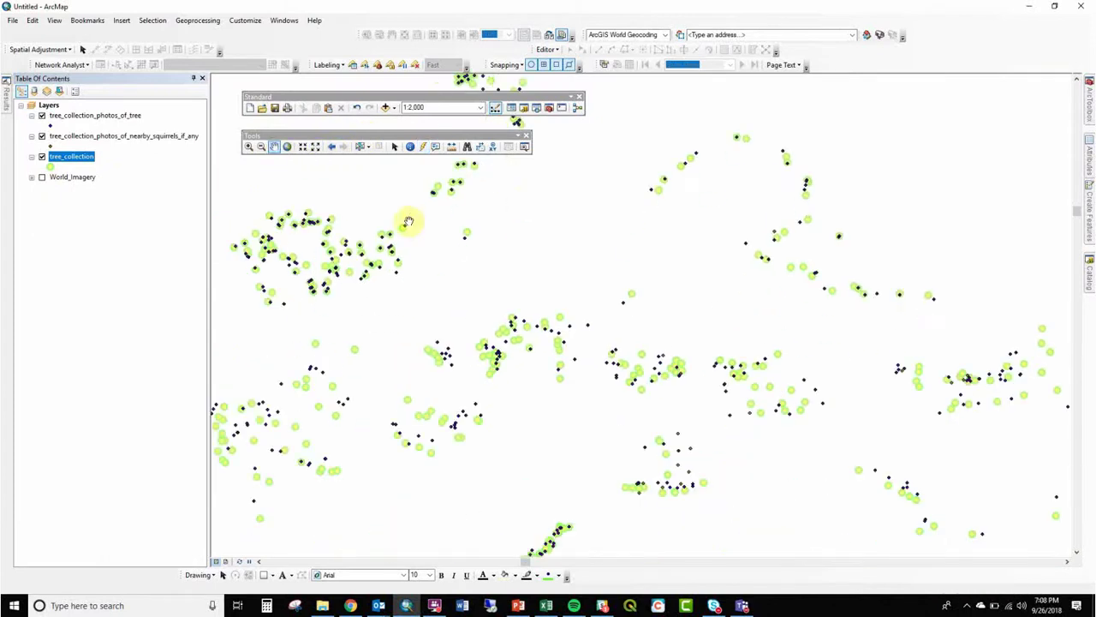
Symbolize the tree_collection layer by unique values of the created_by field, adding all values
{"action": "double_click", "coordinate": [73, 157]}
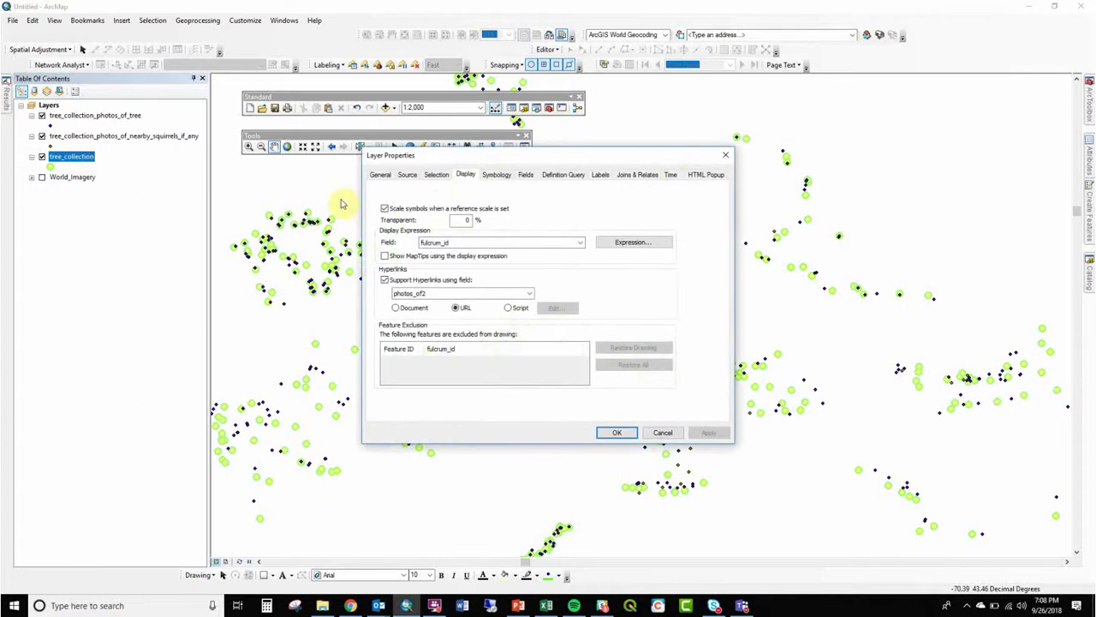
{"action": "left_click", "coordinate": [497, 175]}
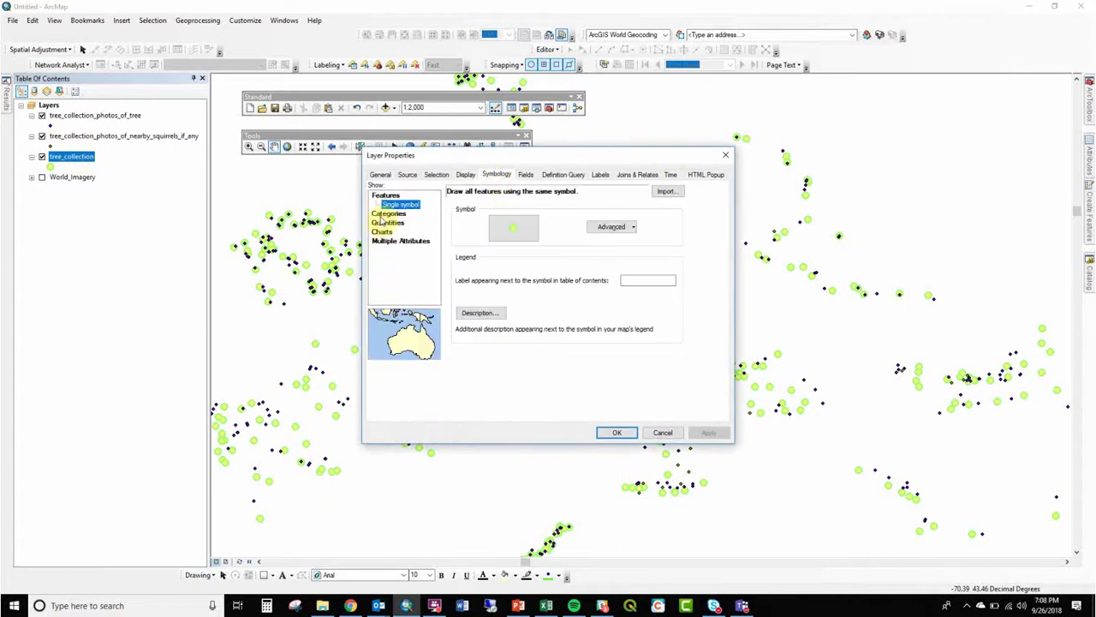
{"action": "left_click", "coordinate": [394, 214]}
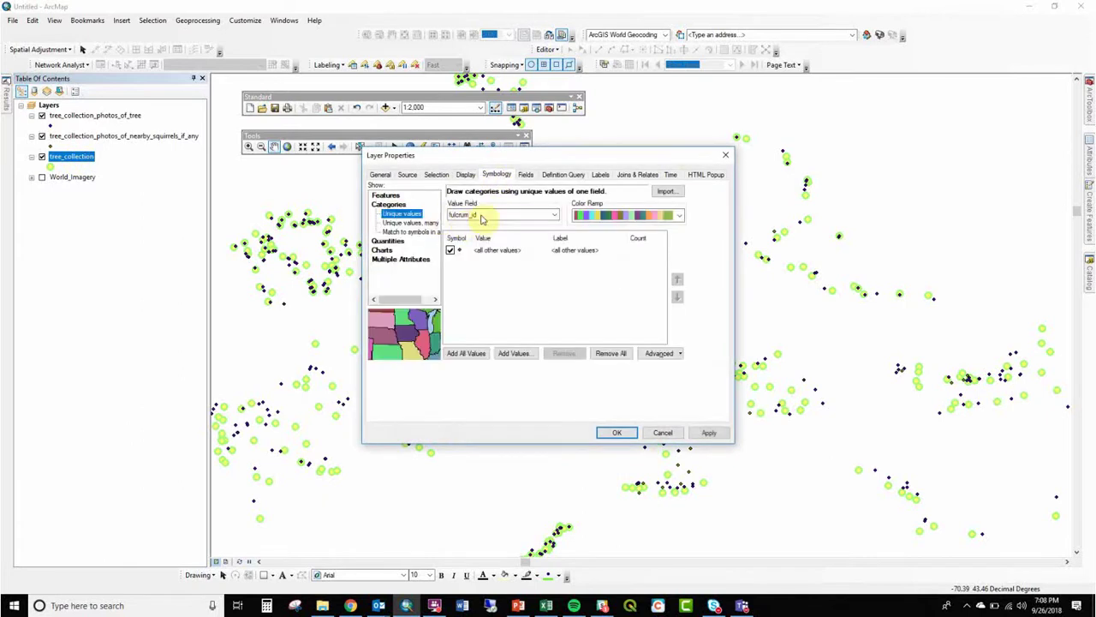
{"action": "left_click", "coordinate": [484, 216]}
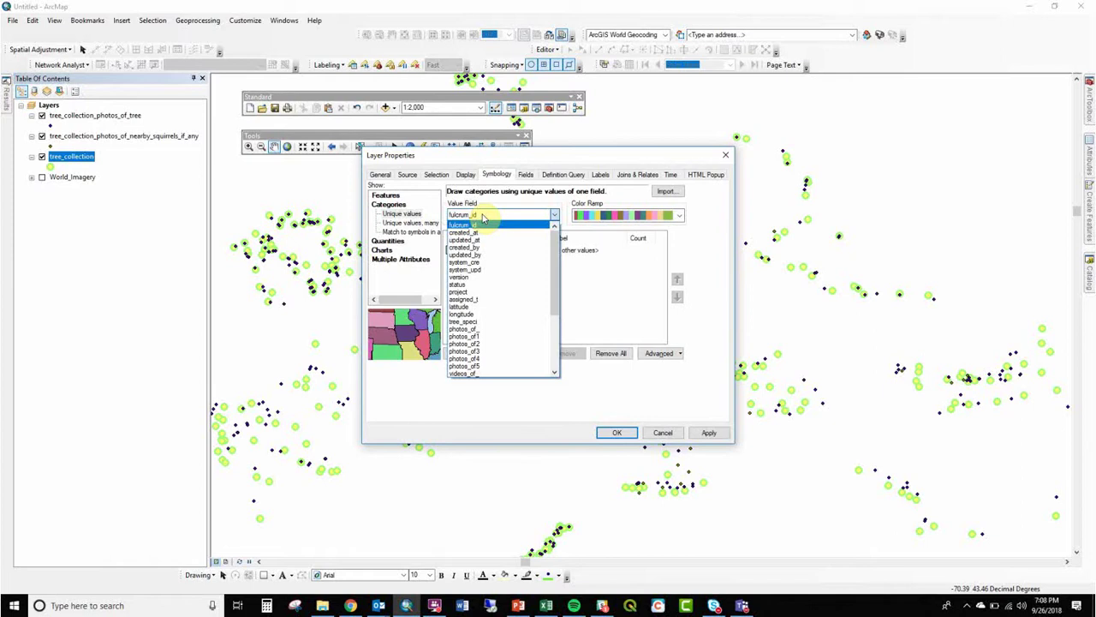
{"action": "left_click", "coordinate": [466, 247]}
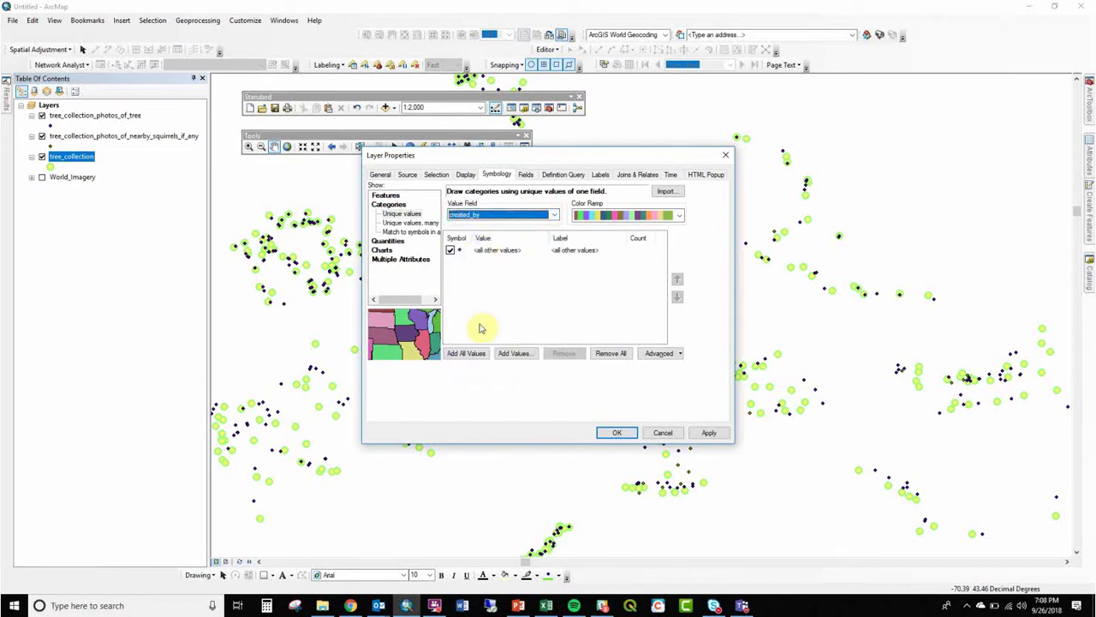
{"action": "left_click", "coordinate": [466, 352]}
Set the size of all the created_by category symbols to 7 and apply the symbology to the layer
{"action": "right_click", "coordinate": [485, 298]}
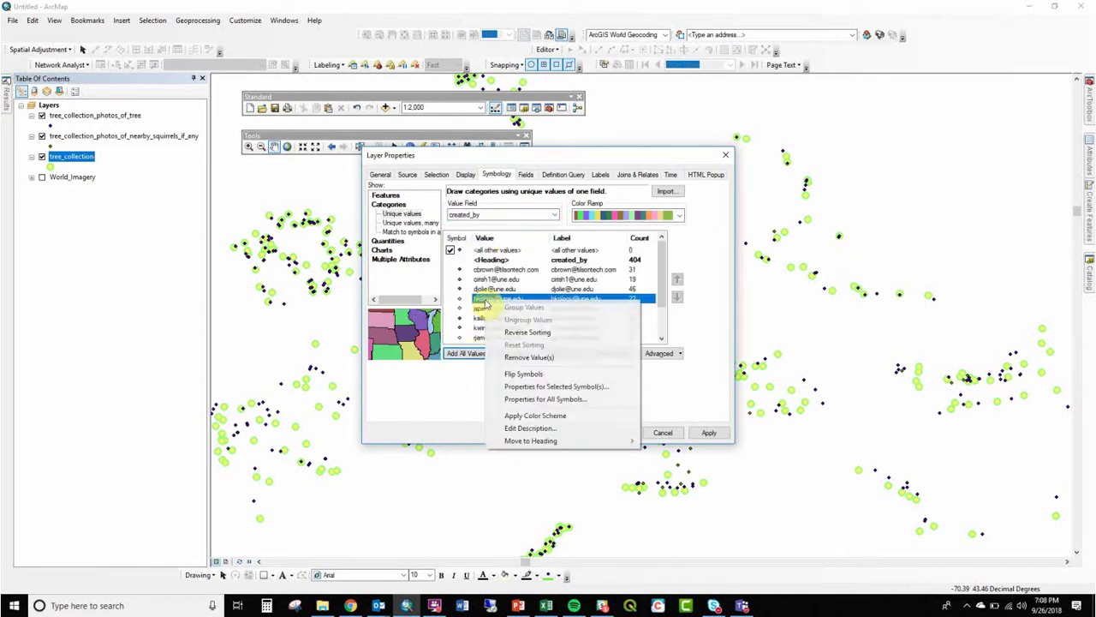
{"action": "left_click", "coordinate": [542, 400]}
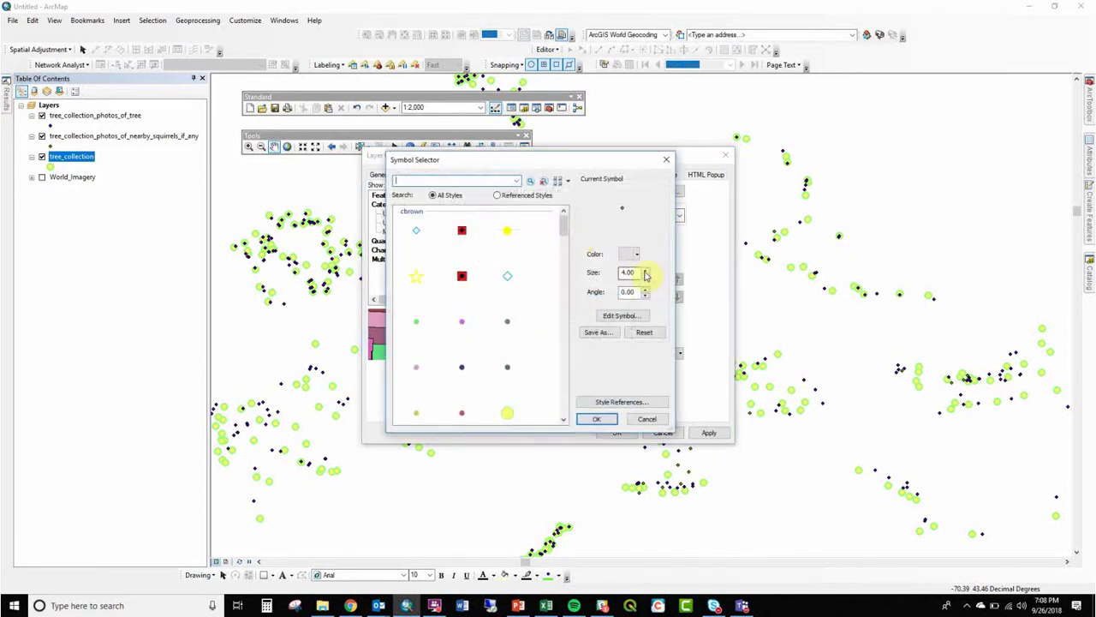
{"action": "left_click", "coordinate": [646, 271]}
{"action": "left_click", "coordinate": [645, 272]}
{"action": "left_click", "coordinate": [645, 272]}
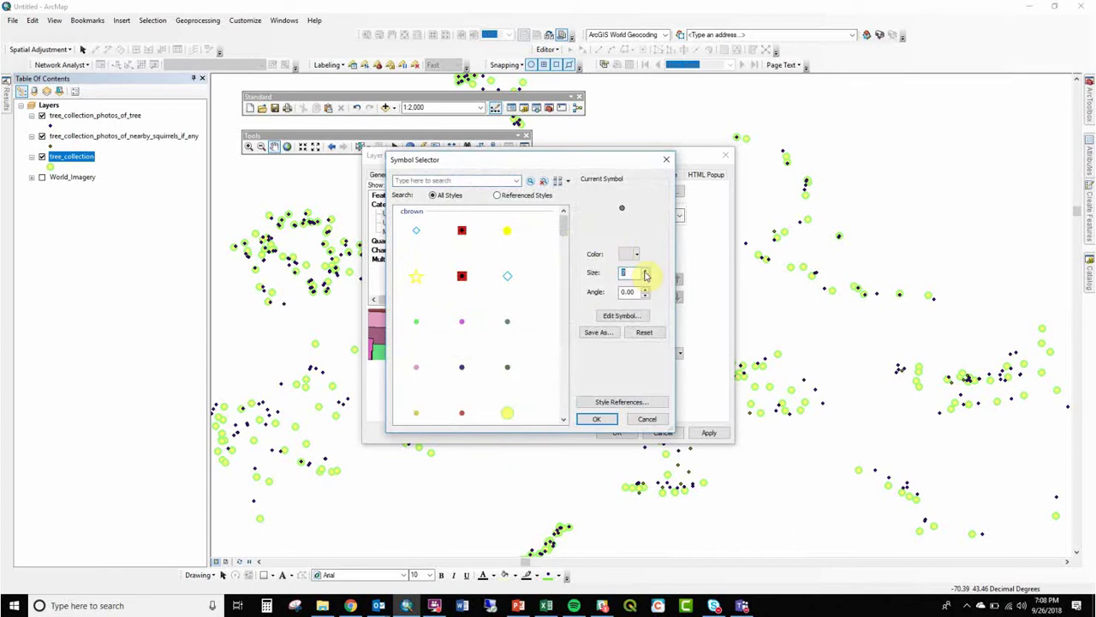
{"action": "left_click", "coordinate": [597, 419]}
{"action": "left_click", "coordinate": [608, 433]}
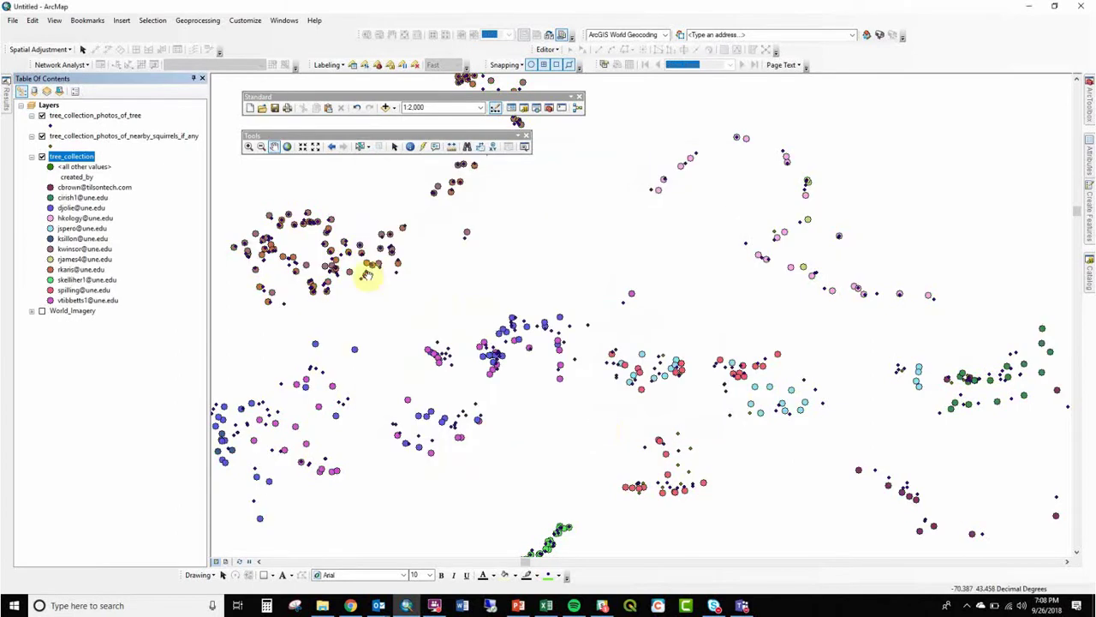
Turn off the tree and nearby-squirrel photo layers, and review the tree points by collector across the full area at 1:4,000
{"action": "left_click", "coordinate": [42, 135]}
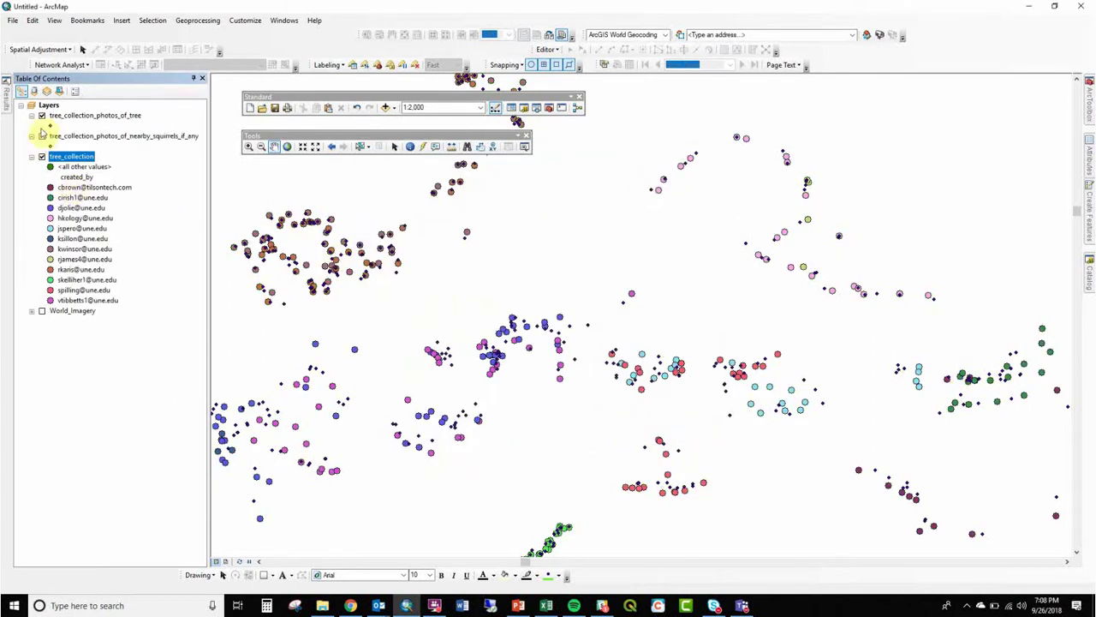
{"action": "left_click", "coordinate": [42, 115]}
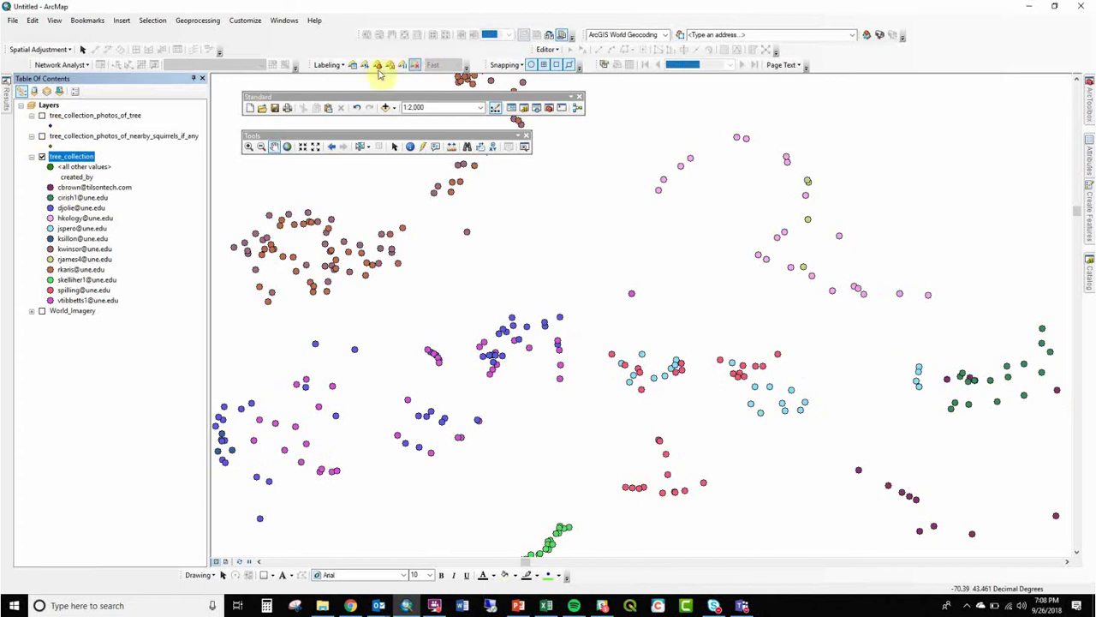
{"action": "left_click", "coordinate": [317, 147]}
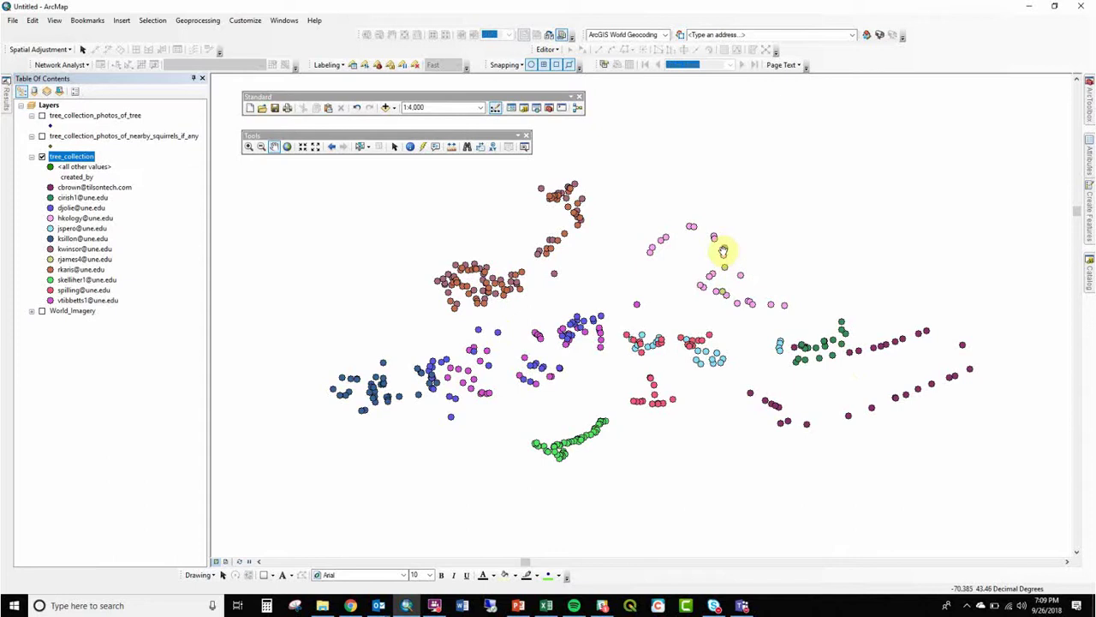
{"action": "left_click", "coordinate": [94, 260]}
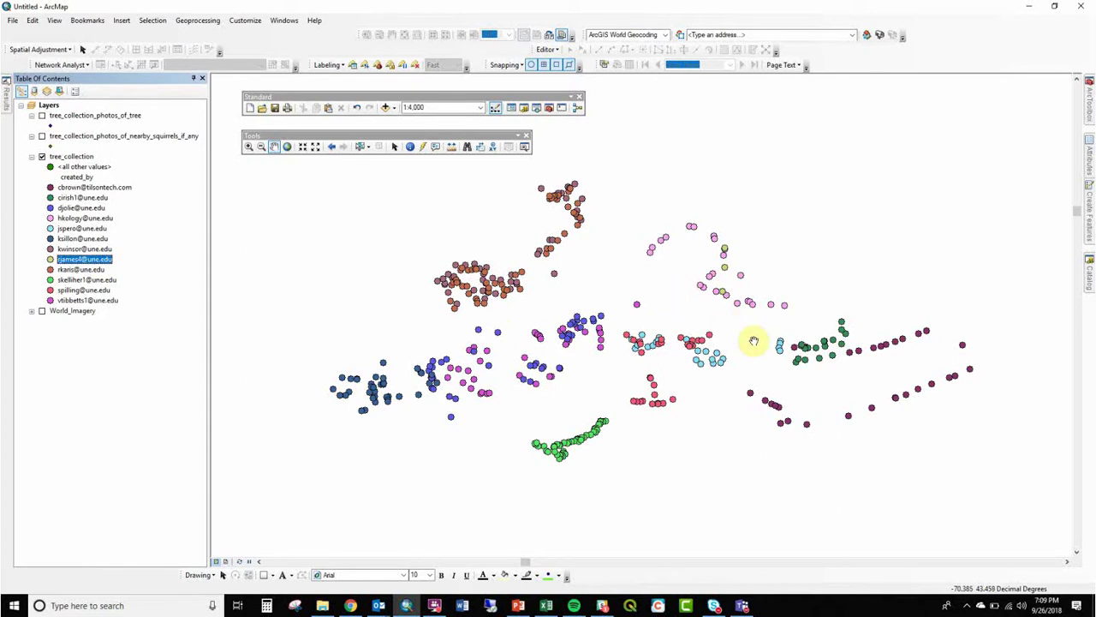
{"action": "left_click_drag", "start_coordinate": [753, 340], "coordinate": [743, 350]}
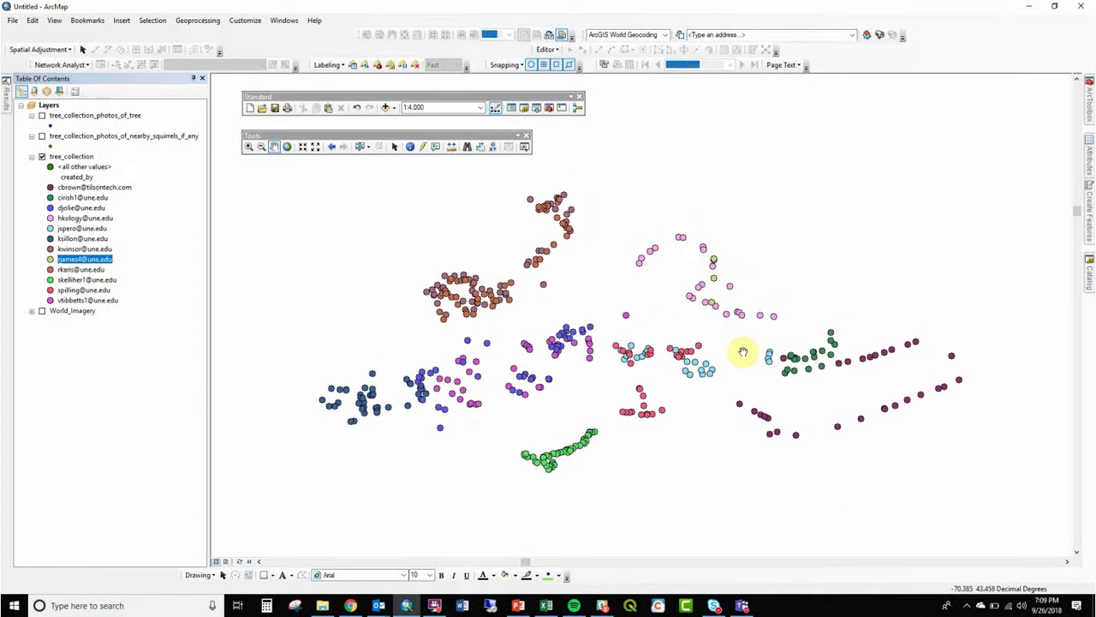